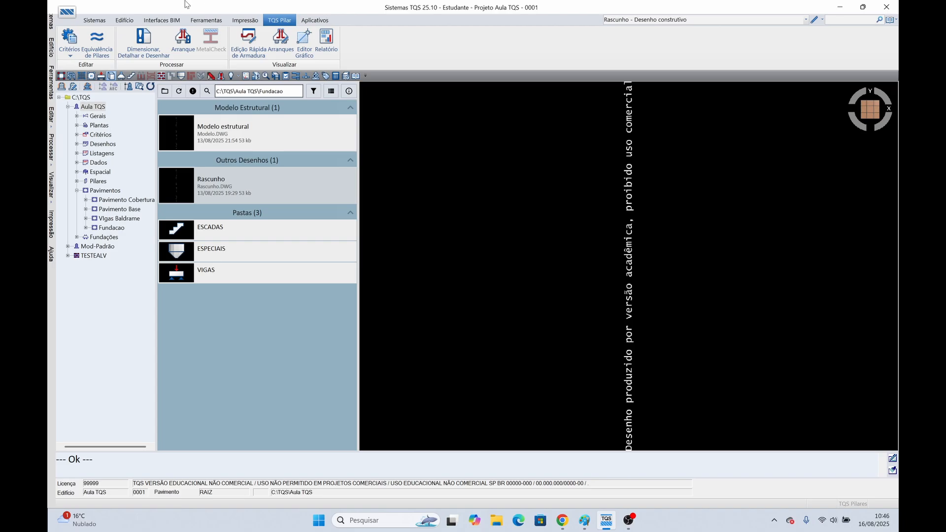
left_click(206, 20)
left_click(162, 20)
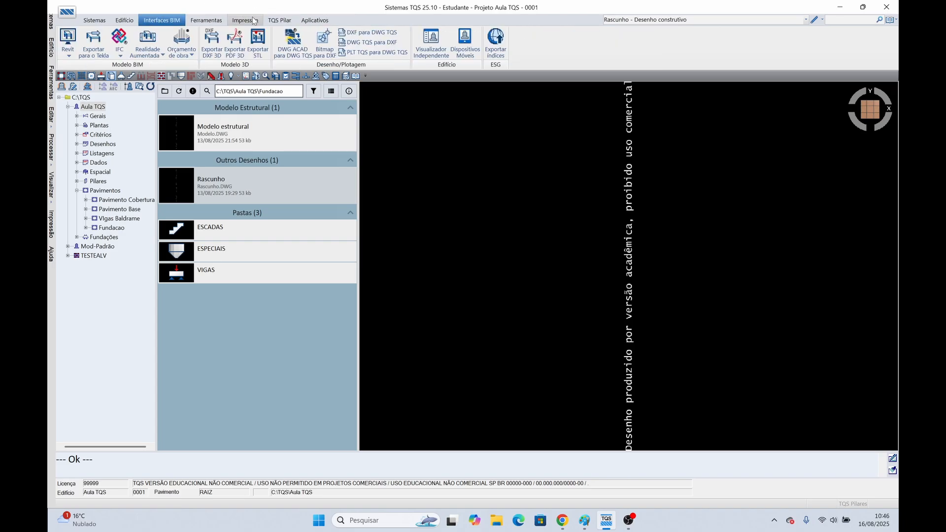
left_click(246, 21)
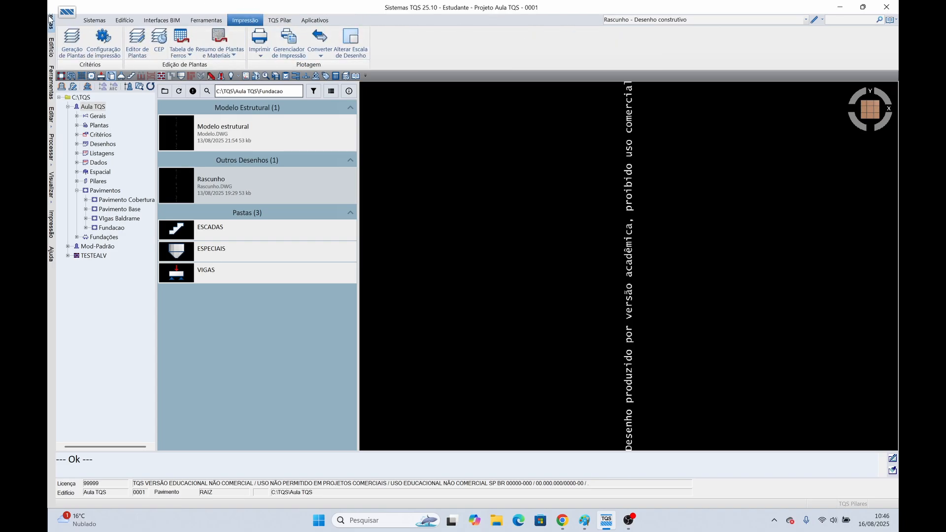
left_click(96, 247)
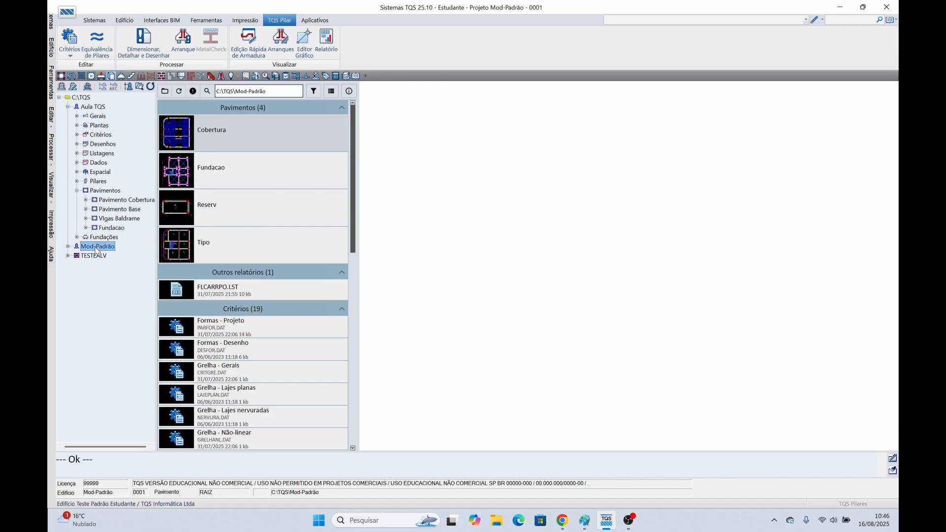
left_click(93, 256)
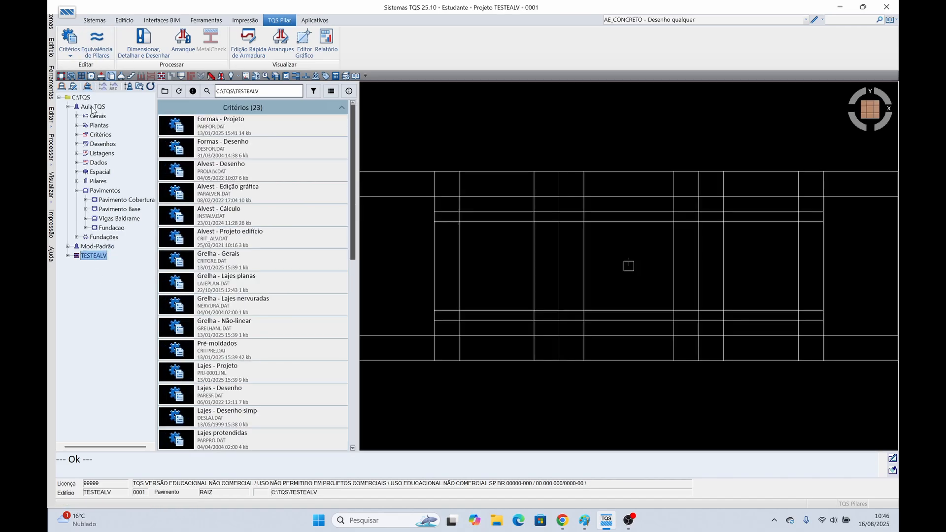
Open the structural model of the Pavimento Base floor in the Aula TQS building
double_click(92, 107)
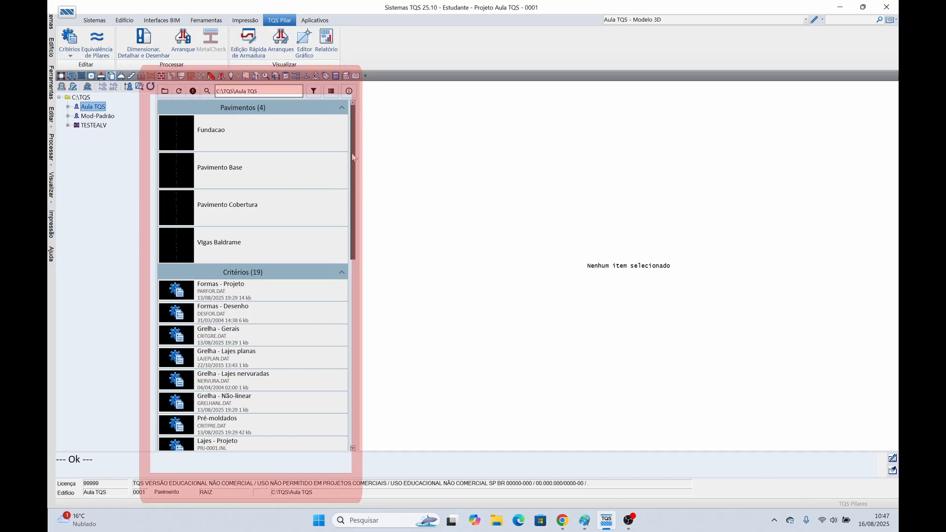
left_click_drag(352, 155, 335, 89)
double_click(183, 168)
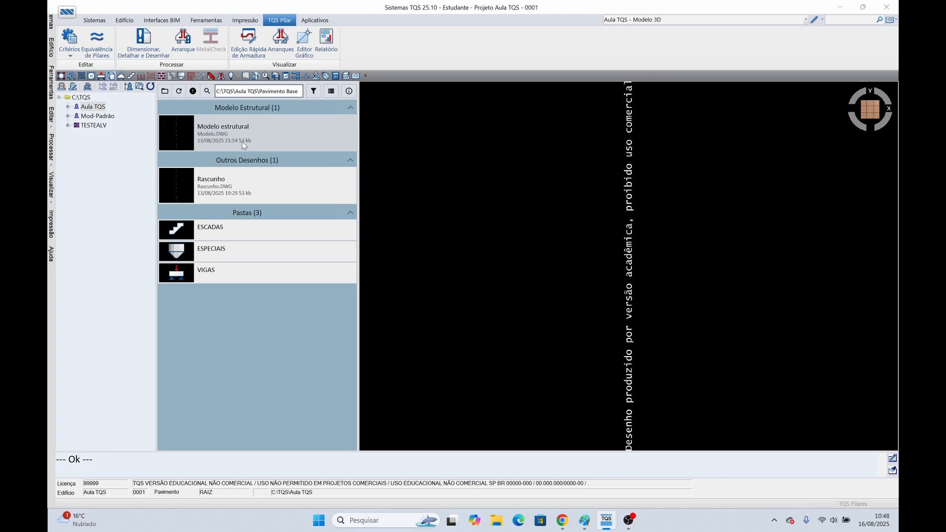
double_click(186, 137)
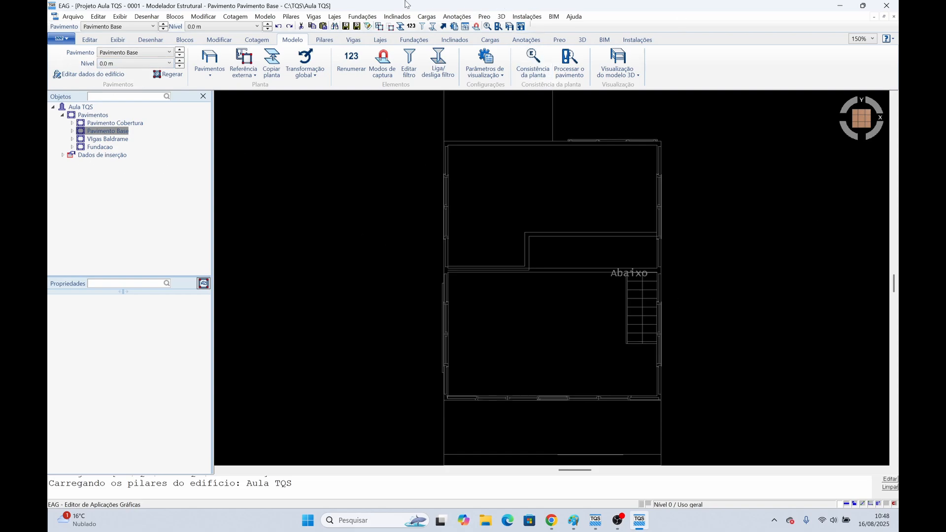
left_click(310, 17)
left_click(292, 19)
left_click(269, 16)
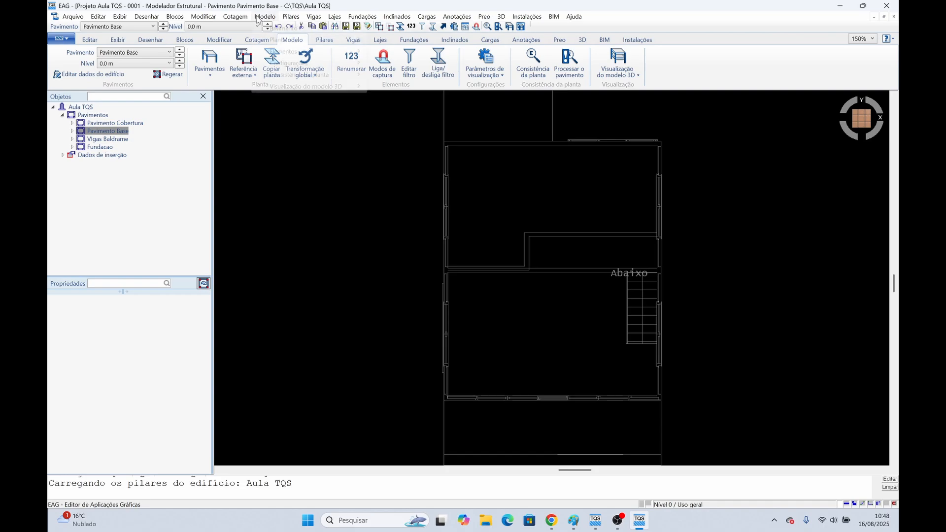
left_click(289, 4)
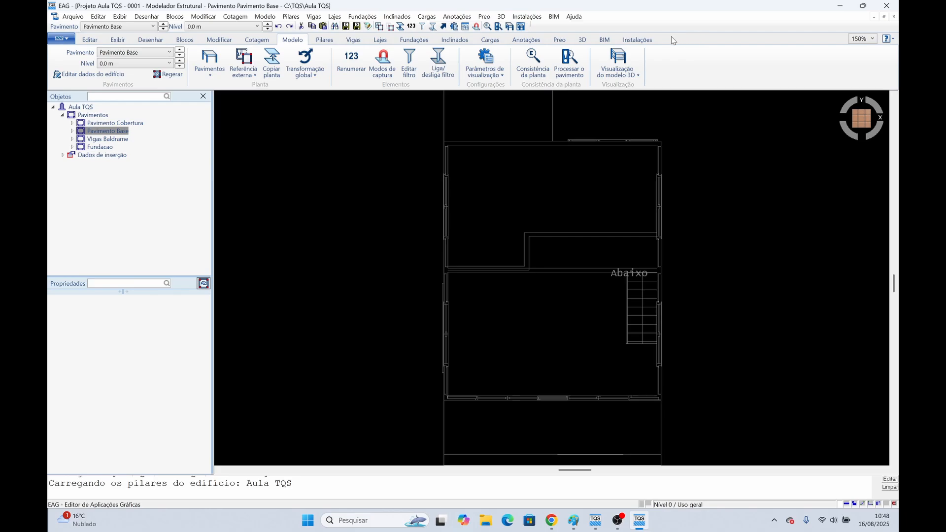
left_click(643, 39)
left_click(611, 39)
left_click(382, 42)
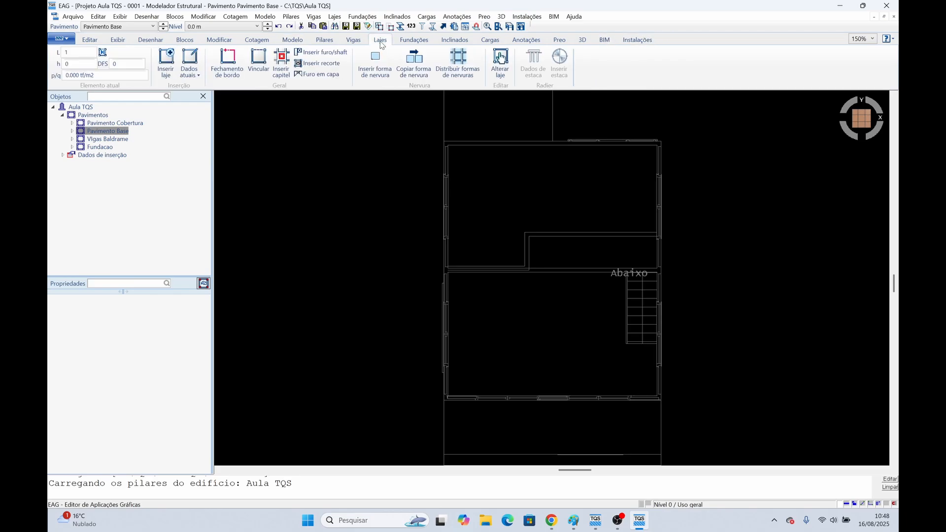
left_click(354, 41)
left_click(327, 41)
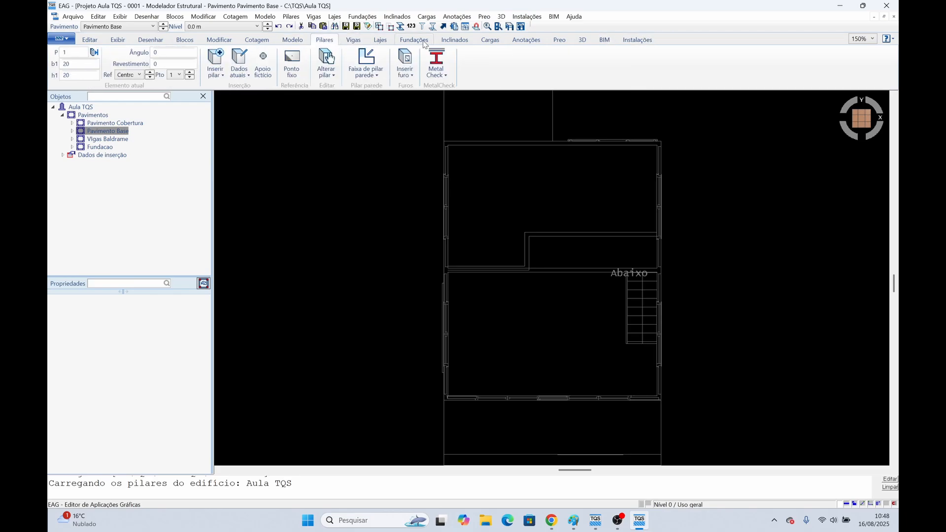
left_click(444, 41)
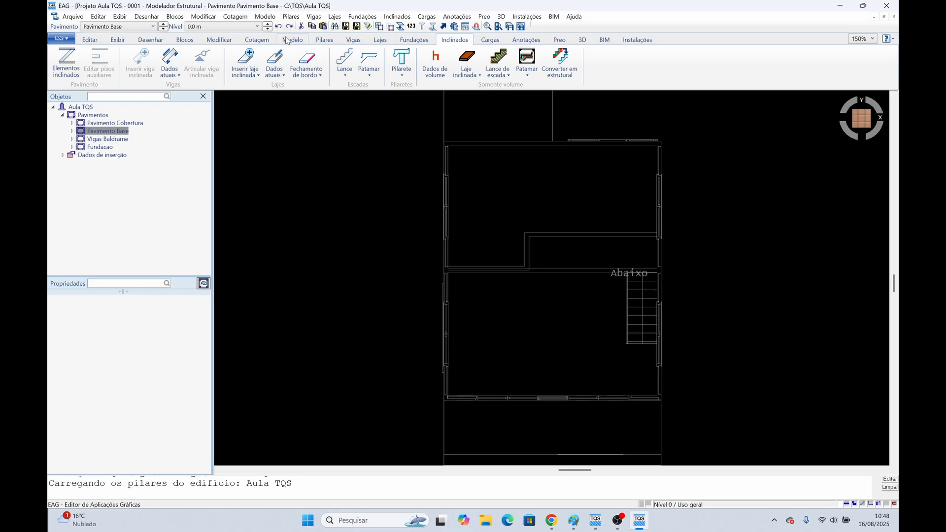
left_click(296, 41)
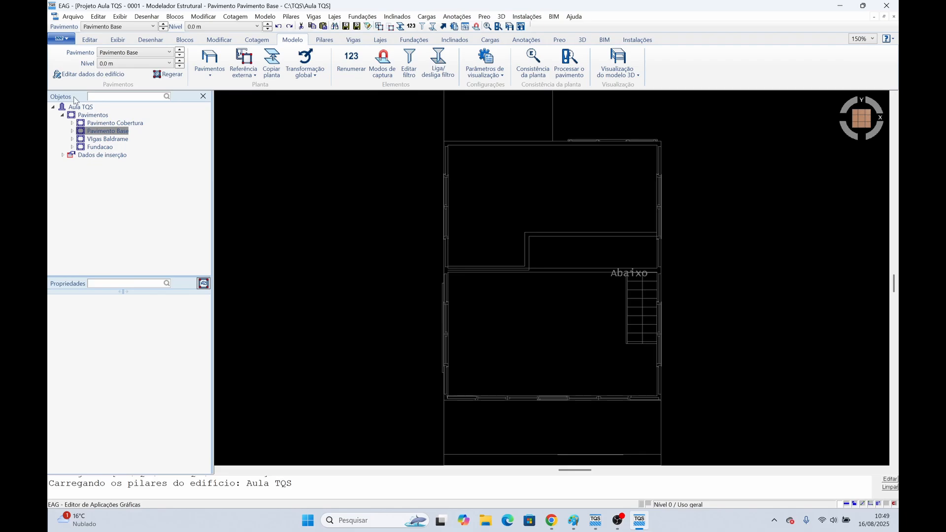
Make VIgas Baldrame the active floor and look over its reference drawings and floor plan
left_click(99, 148)
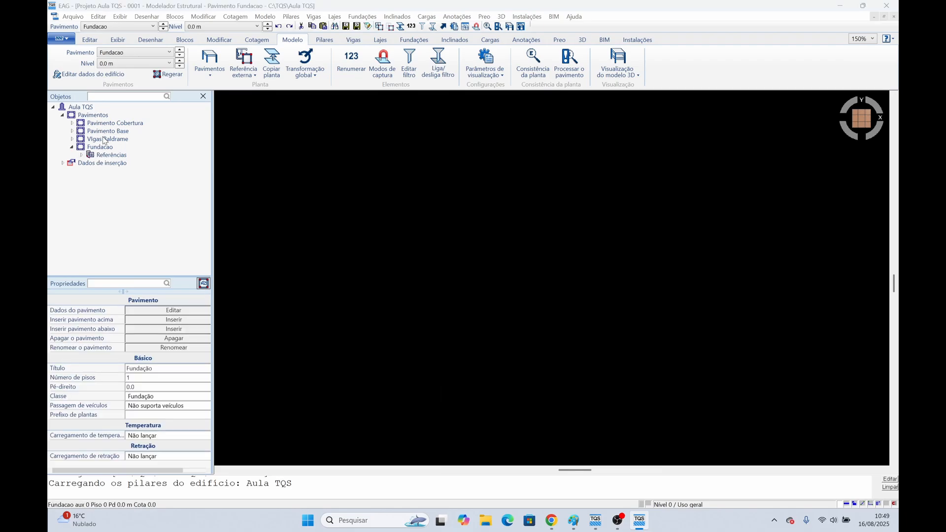
left_click(109, 140)
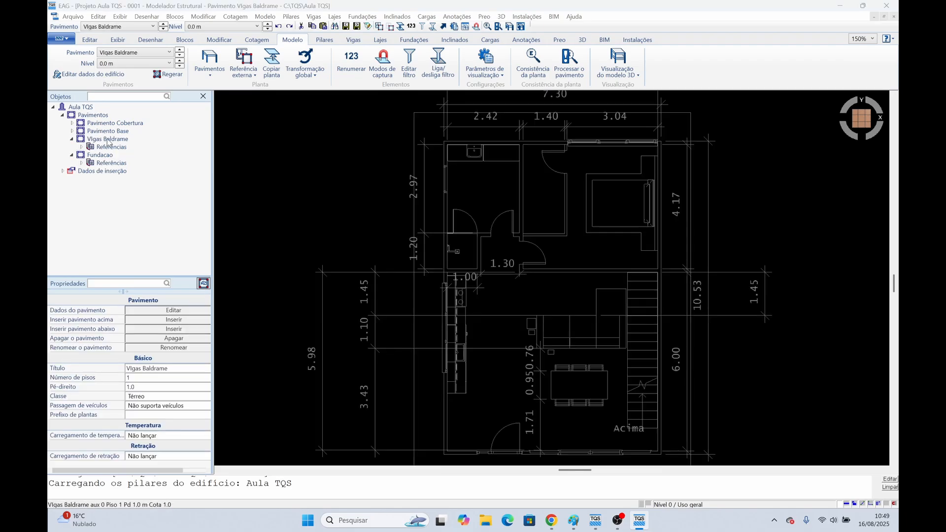
left_click(82, 146)
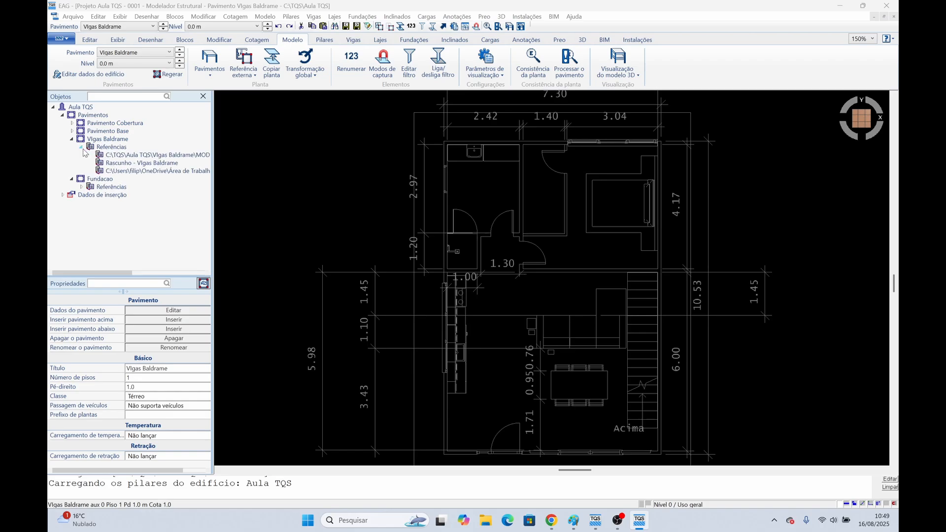
left_click(82, 147)
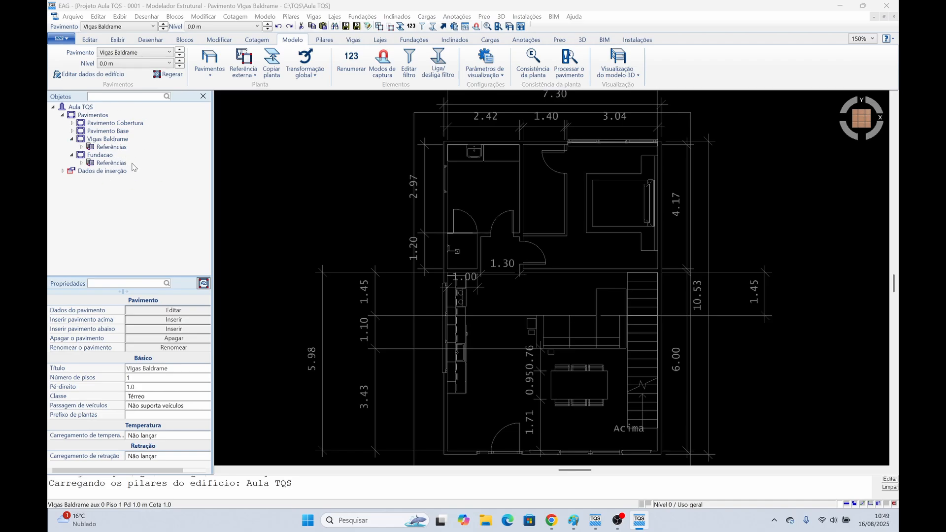
right_click(80, 140)
left_click(82, 147)
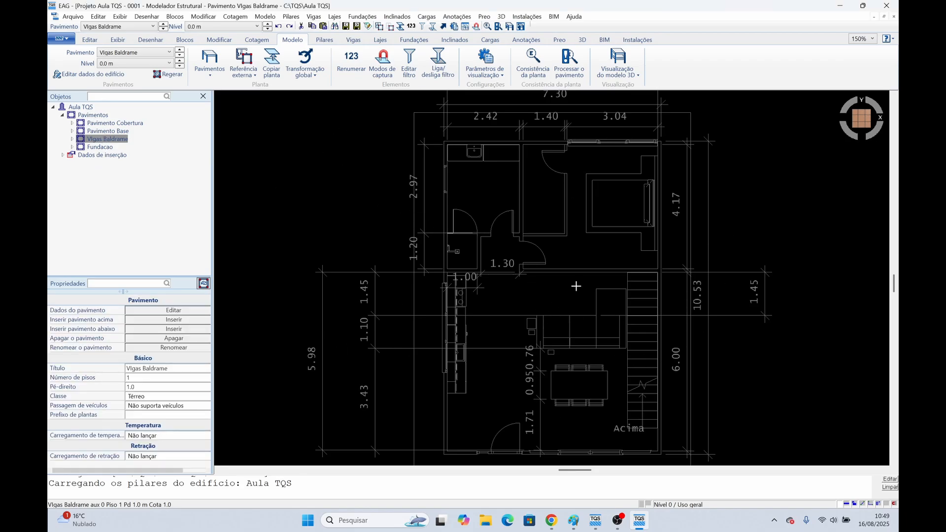
scroll(577, 285, "down", 5)
middle_click_drag(686, 321, 547, 269)
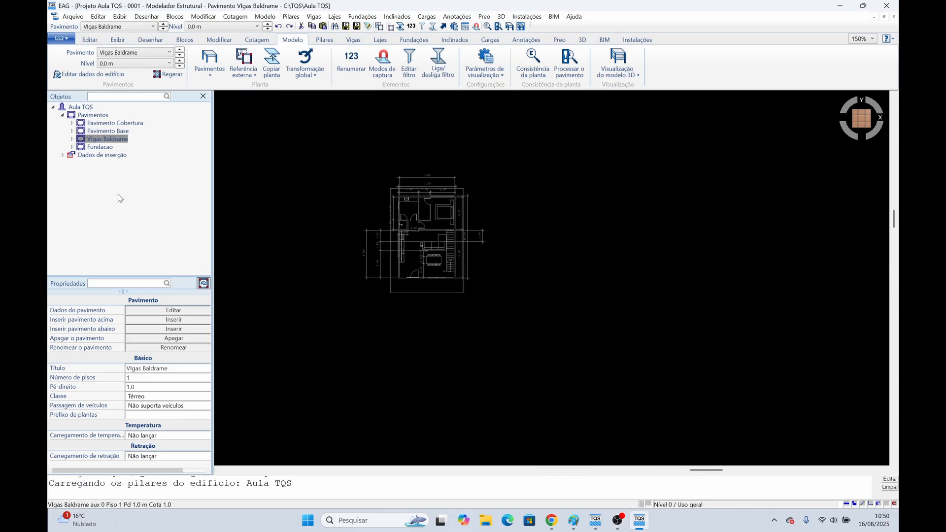
middle_click_drag(702, 287, 277, 229)
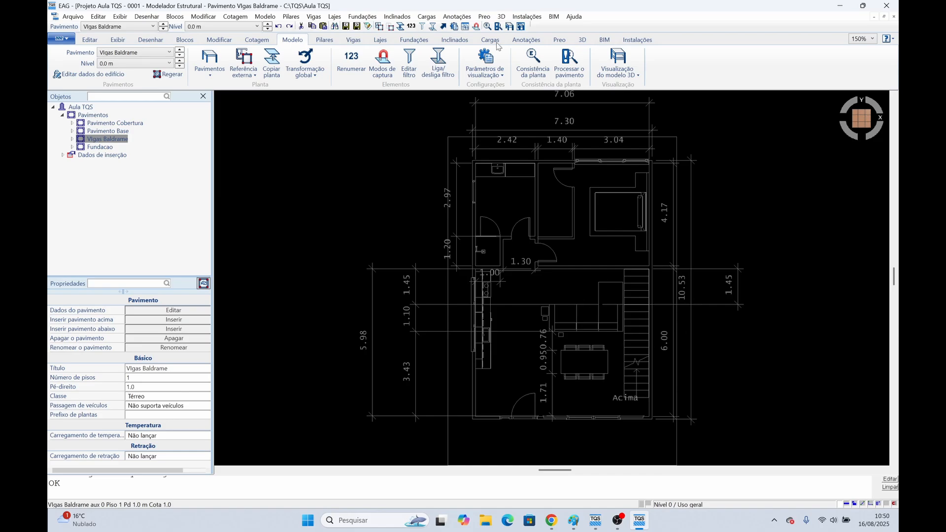
Open the current data for column insertion and review the identification and model settings
left_click(325, 43)
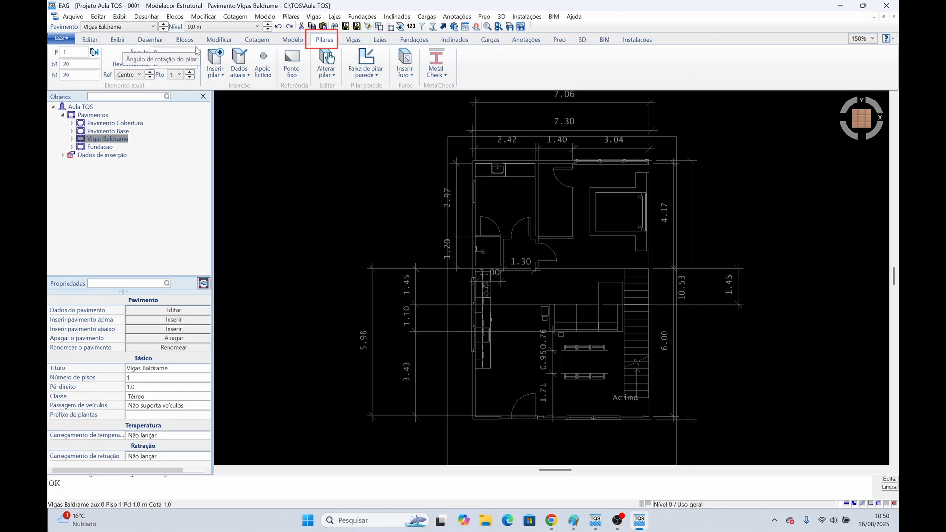
left_click(238, 59)
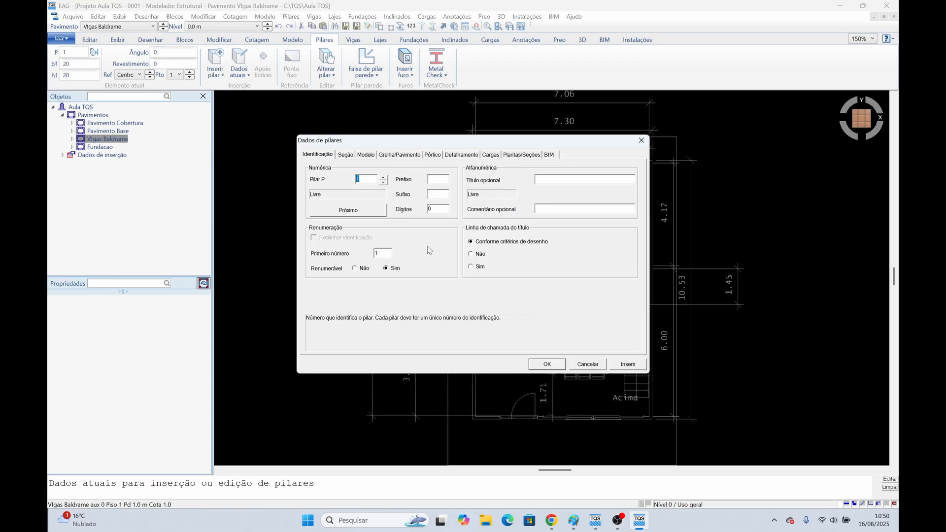
key("Tab")
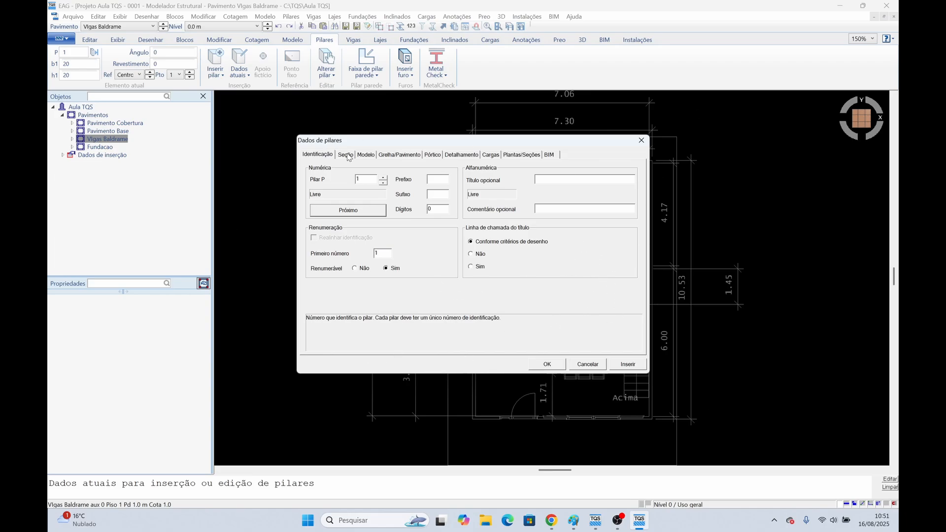
left_click(383, 153)
left_click(436, 154)
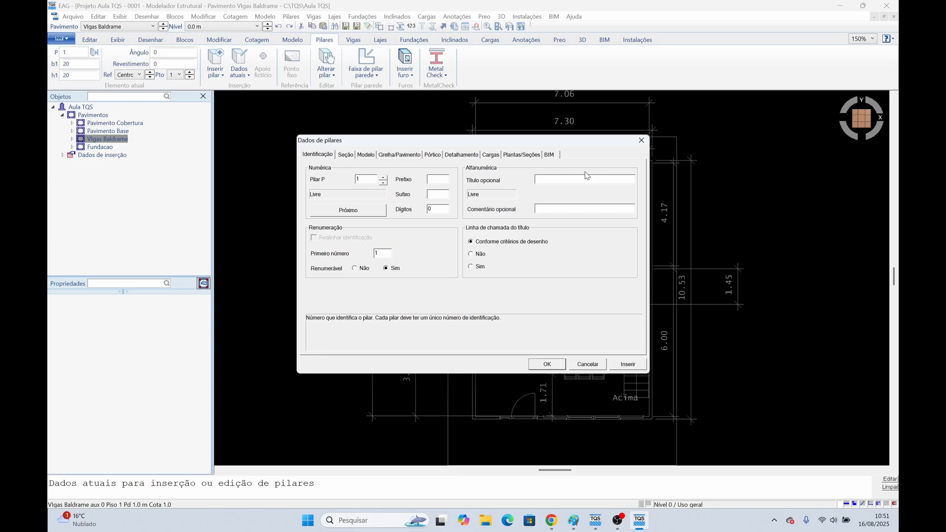
left_click(366, 155)
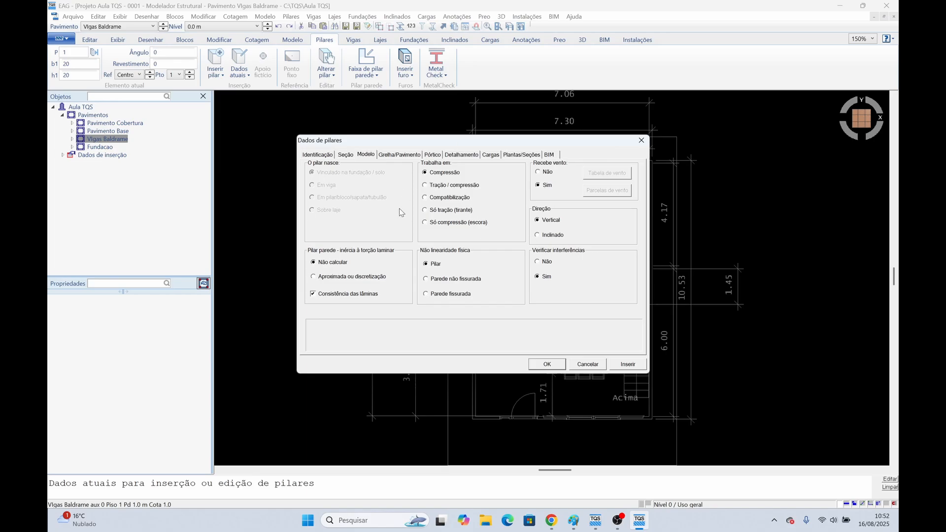
Review the available column section shapes, from steel profile, polygonal and circular to U, L and rectangular
left_click(346, 155)
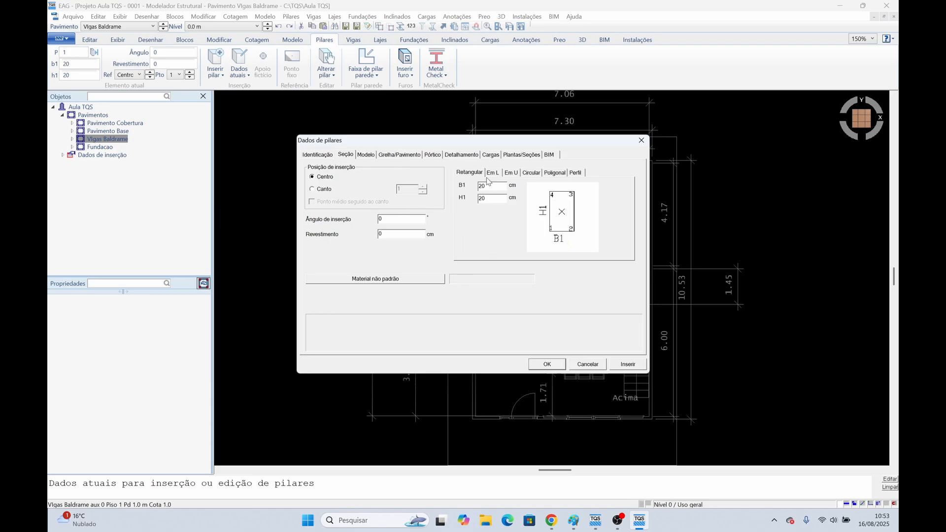
left_click(572, 175)
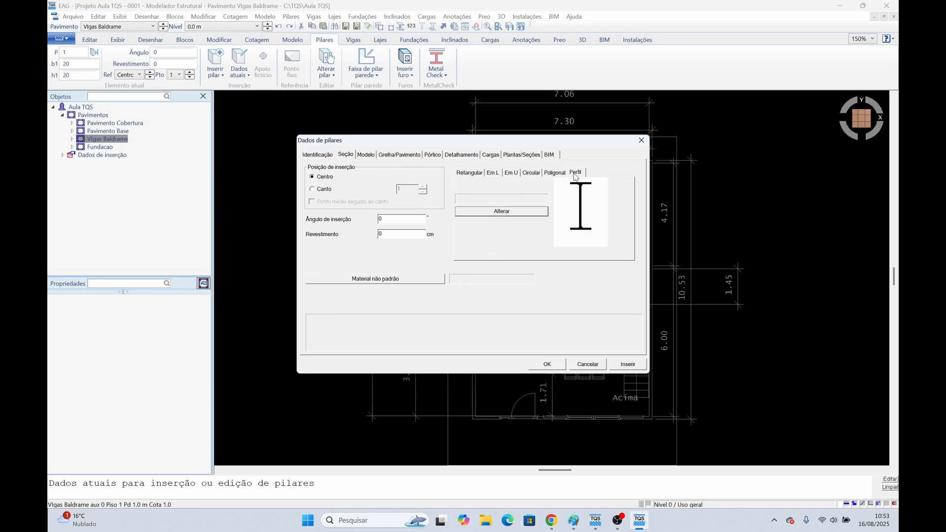
left_click(556, 174)
left_click(532, 173)
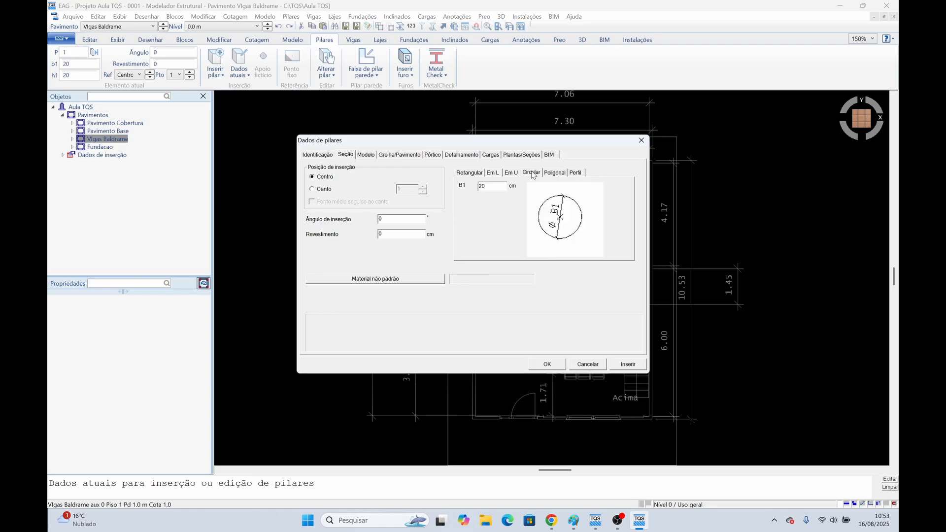
left_click(511, 173)
left_click(493, 173)
left_click(478, 173)
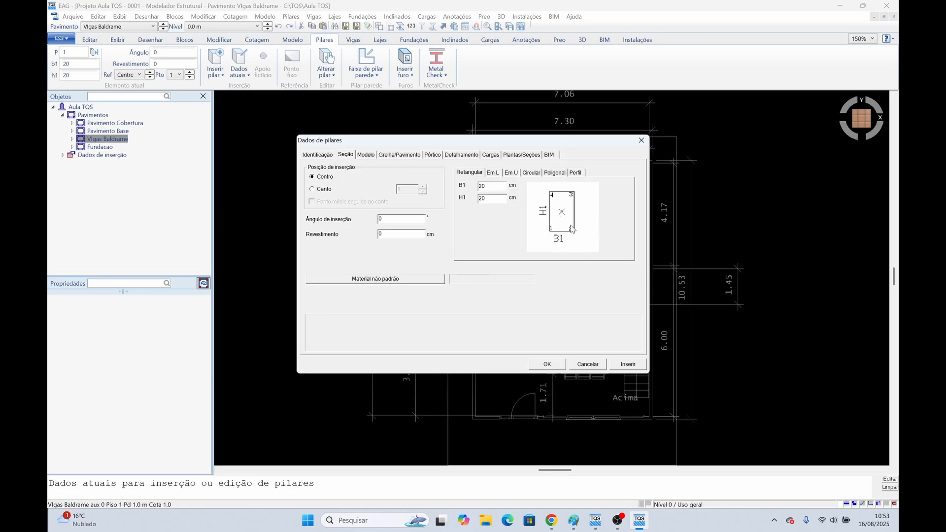
Set the rectangular column section to B1 14 cm and H1 30 cm
double_click(482, 186)
type("14")
key("Tab")
type("30")
Assign (Última planta) as the floor where the column ends, and return to the column's section data
left_click(525, 155)
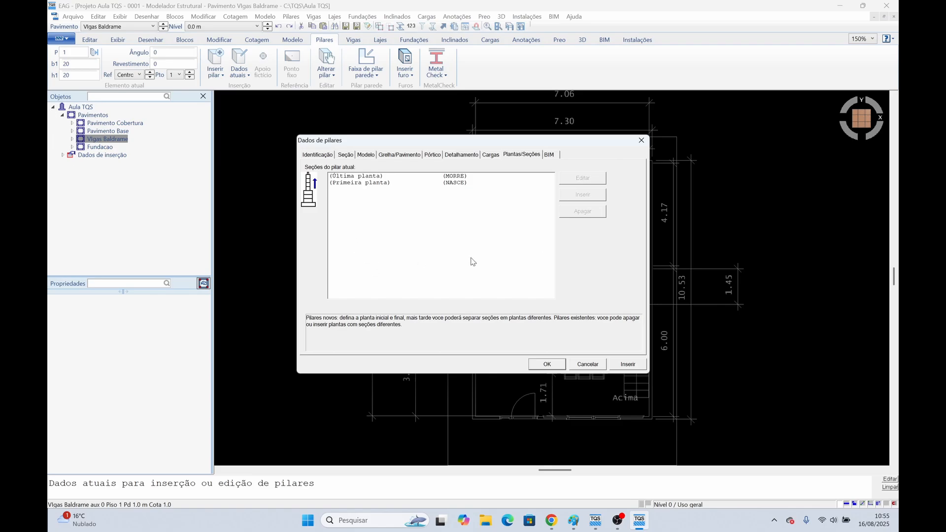
left_click(363, 185)
left_click(363, 177)
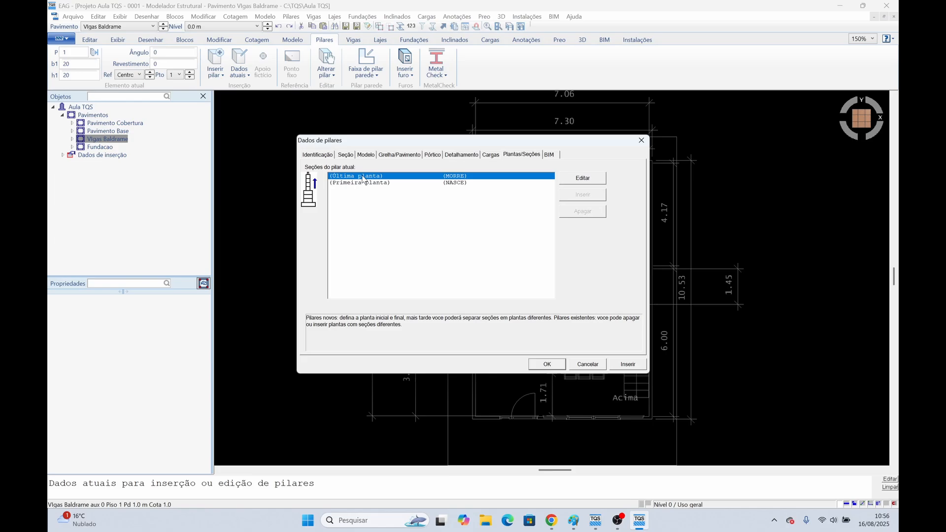
double_click(362, 179)
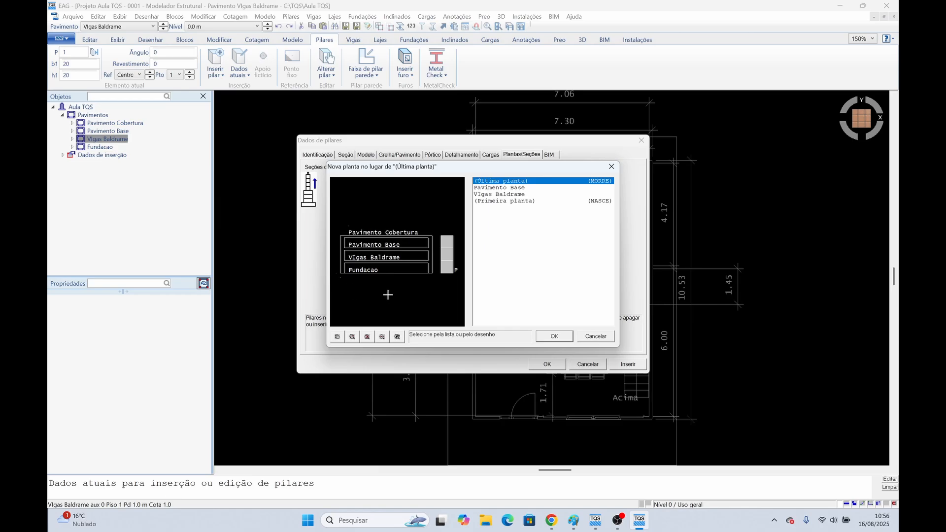
left_click(513, 190)
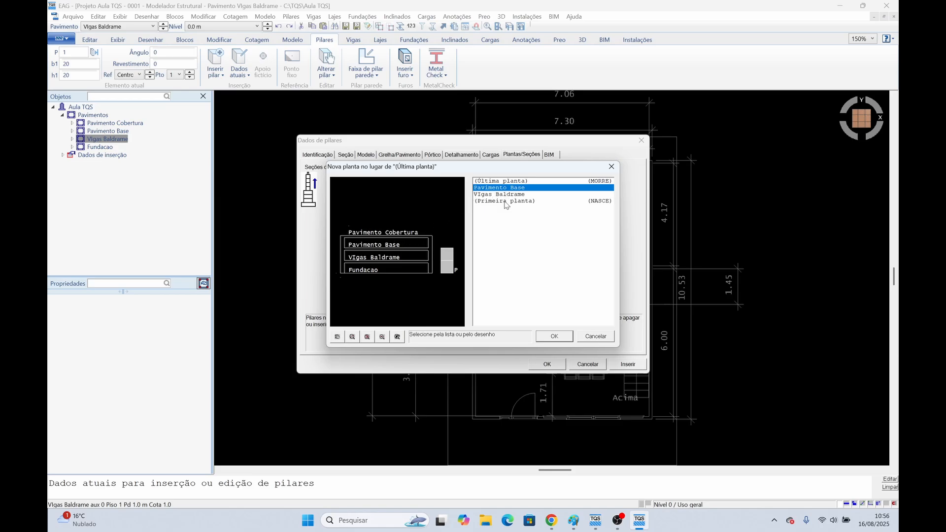
left_click(510, 182)
left_click(548, 336)
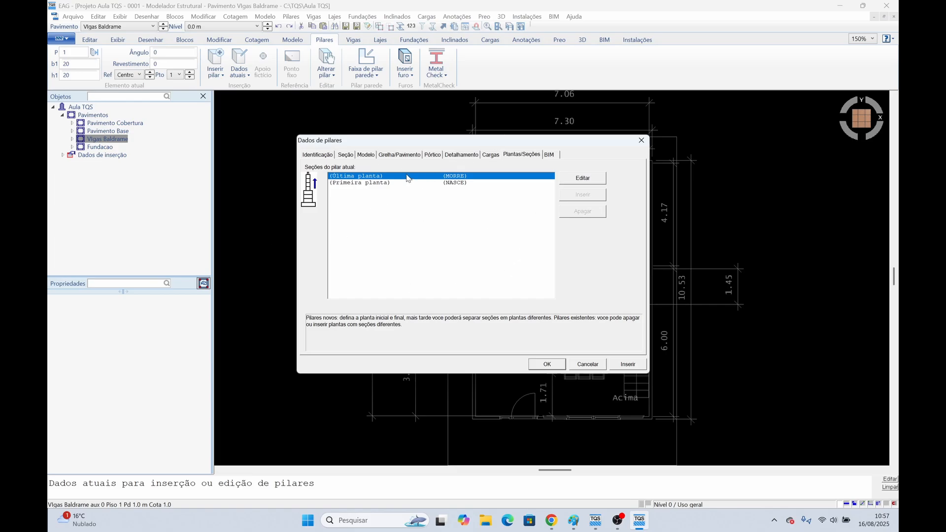
left_click(346, 155)
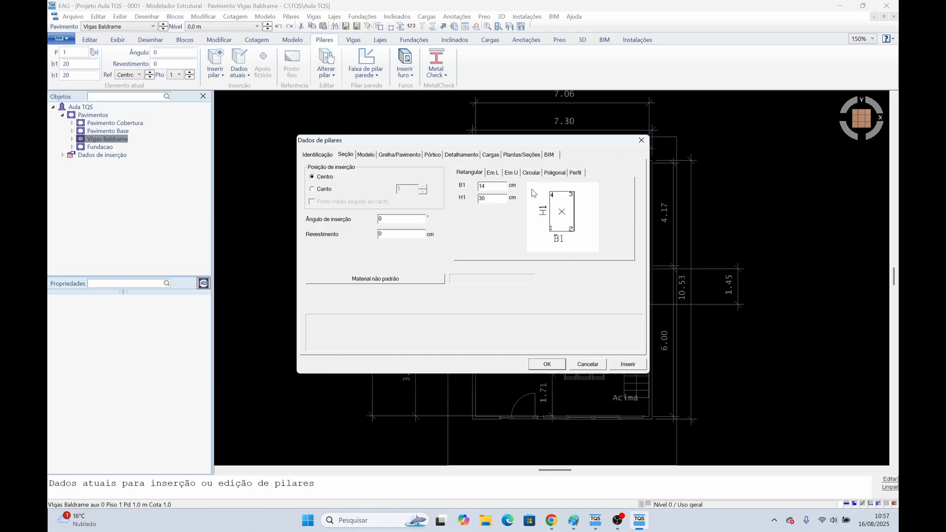
Set the rectangular section's B1 to 14 cm and confirm the column data
left_click(481, 185)
type("14")
left_click(547, 366)
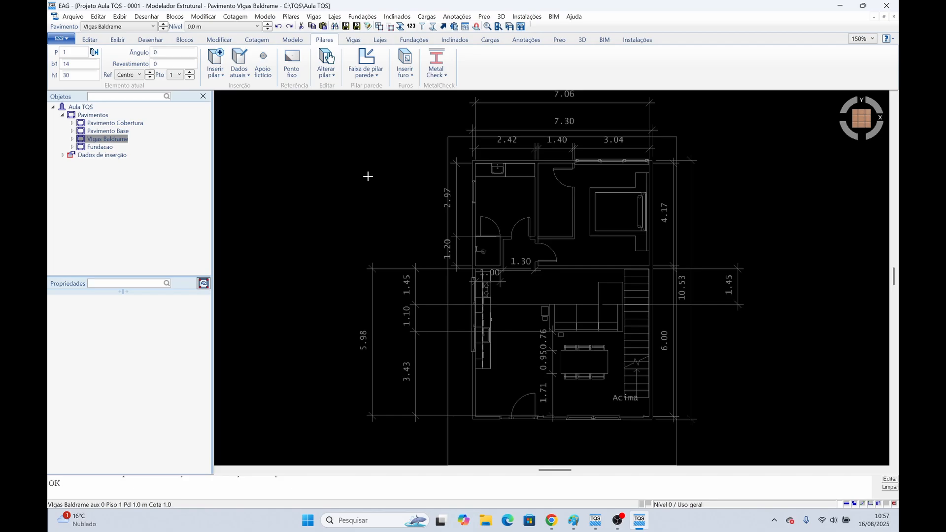
Insert the 14/30 column at the plan's upper-left outer wall corner, using its corner 4 as the insertion reference
scroll(599, 221, "up", 1)
scroll(669, 239, "down", 1)
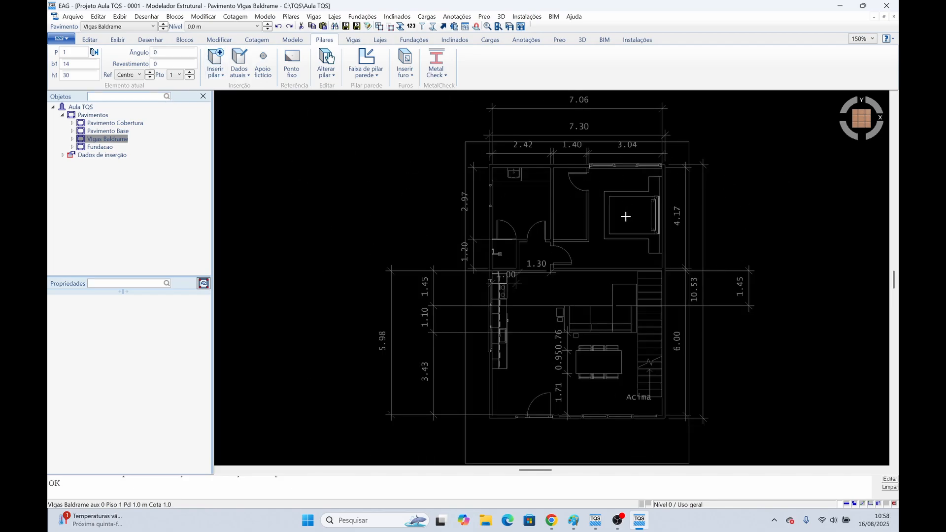
left_click(215, 62)
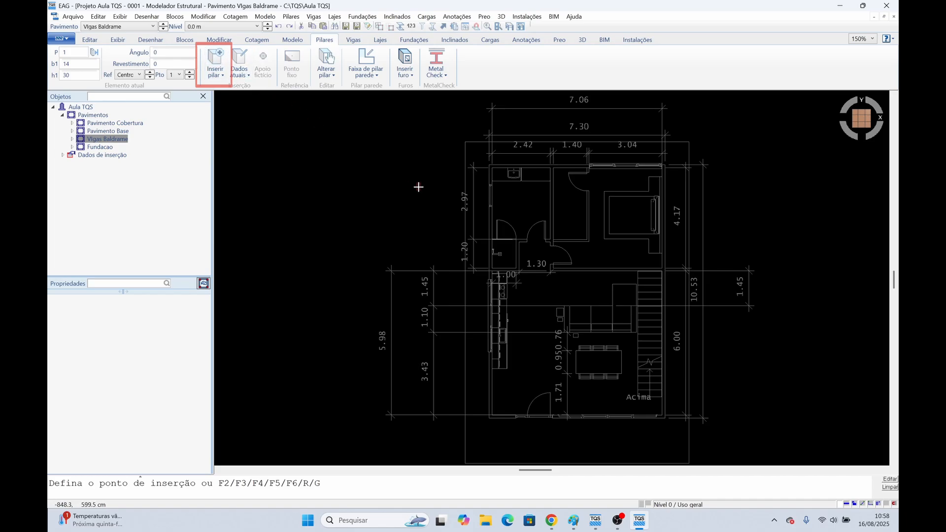
scroll(423, 183, "up", 6)
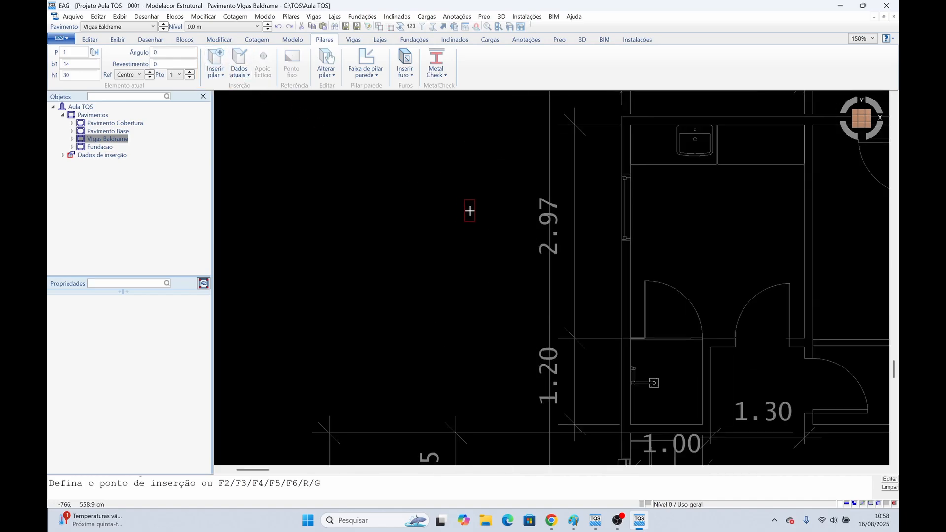
scroll(596, 338, "down", 3)
scroll(600, 342, "up", 5)
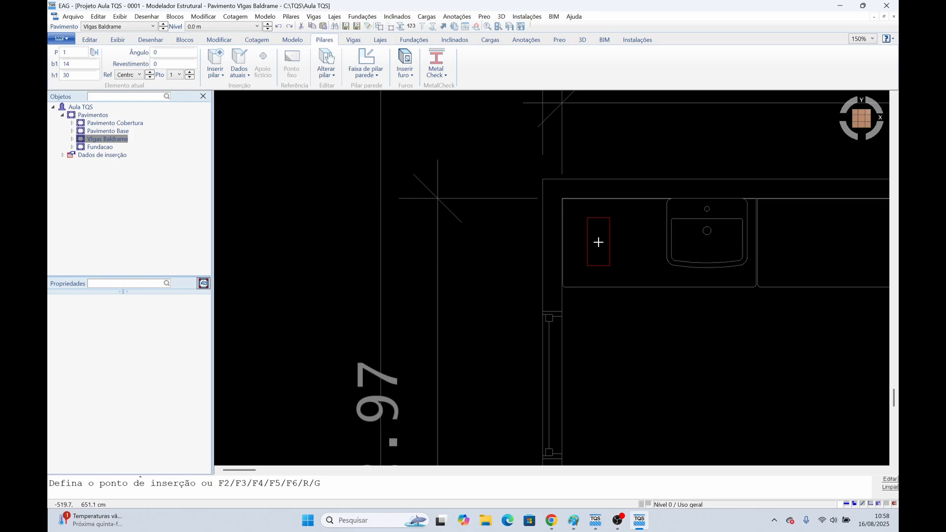
key("F2")
key("F2")
key("F2")
key("F2")
key("F2")
key("F2")
key("F2")
left_click(544, 186)
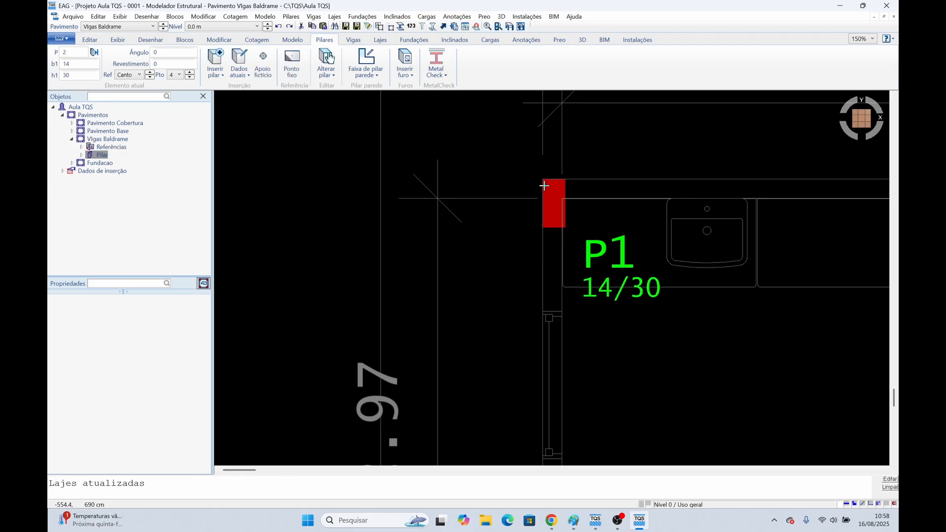
Start another column insertion and cycle the preview through its available insertion reference points
scroll(704, 275, "down", 4)
middle_click_drag(703, 277, 281, 260)
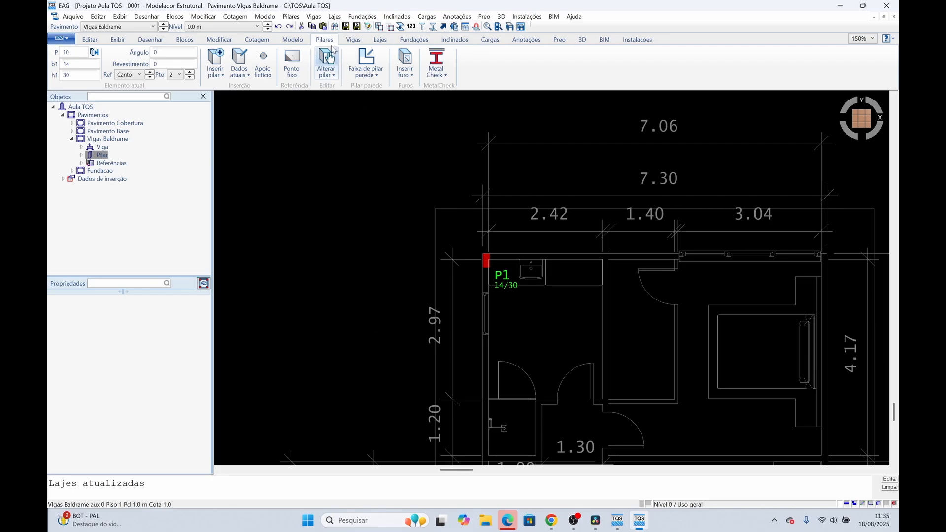
left_click(215, 59)
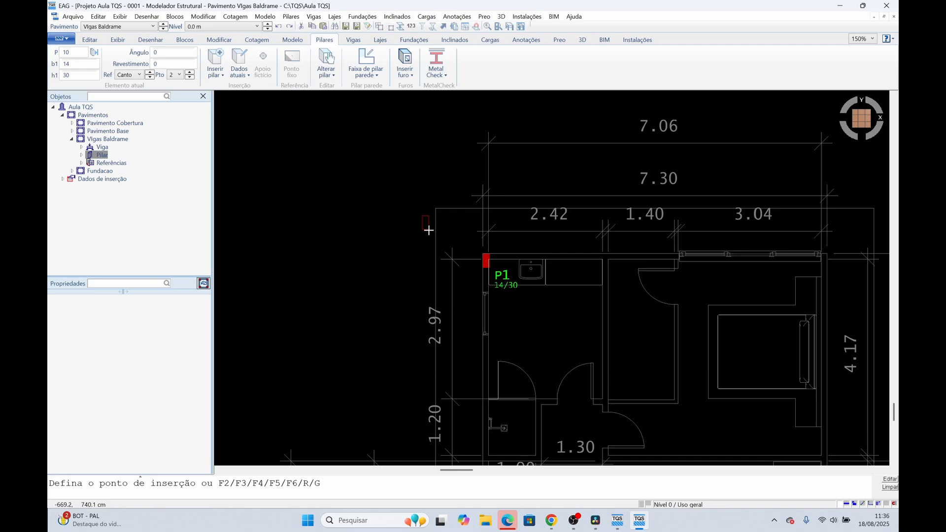
scroll(428, 229, "up", 5)
key("F2")
key("F2")
key("F2")
key("F2")
key("F2")
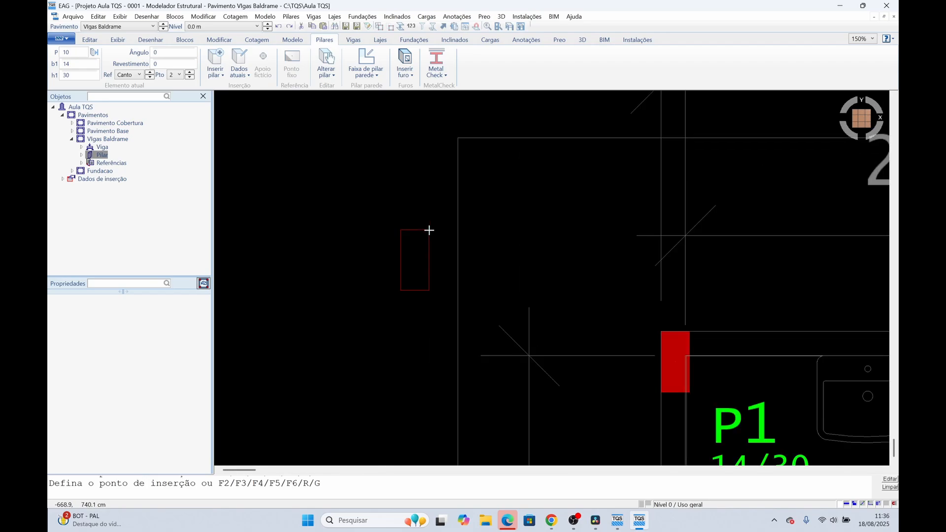
key("F2")
key("F2")
Rotate the column preview repeatedly through its possible orientations without placing it
key("r")
key("r")
key("r")
key("r")
key("r")
key("r")
key("r")
key("r")
key("r")
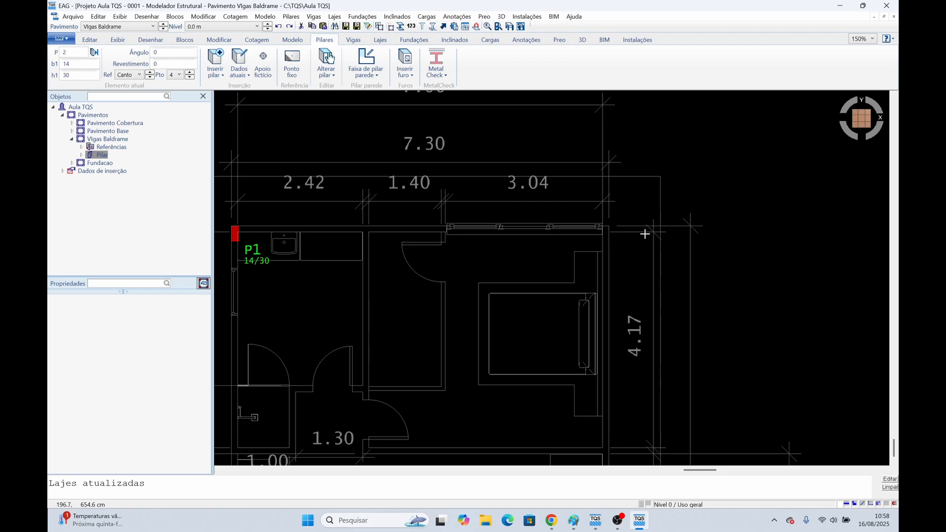
Insert a 14/30 column at the plan's upper-right outer wall corner, using its corner 3 as the insertion reference
left_click(217, 59)
scroll(626, 226, "up", 3)
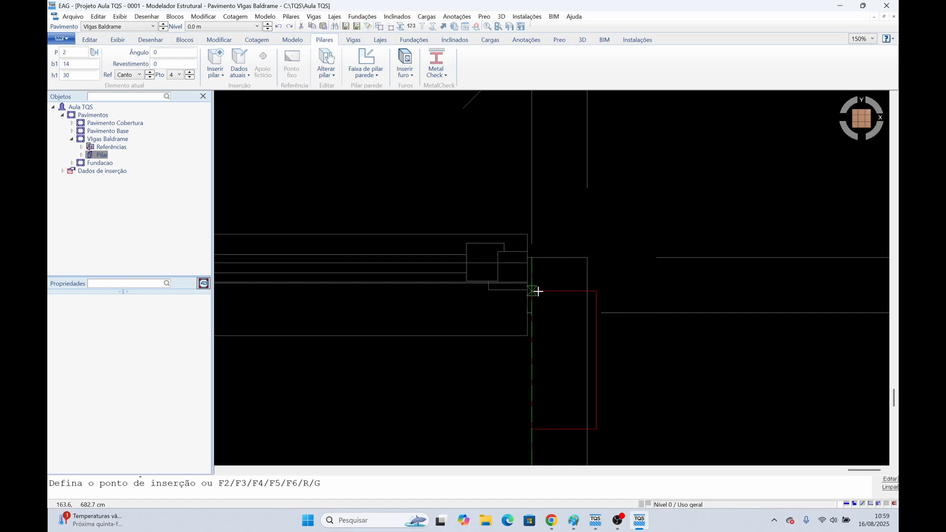
key("F2")
key("F2")
key("F2")
key("F2")
key("F2")
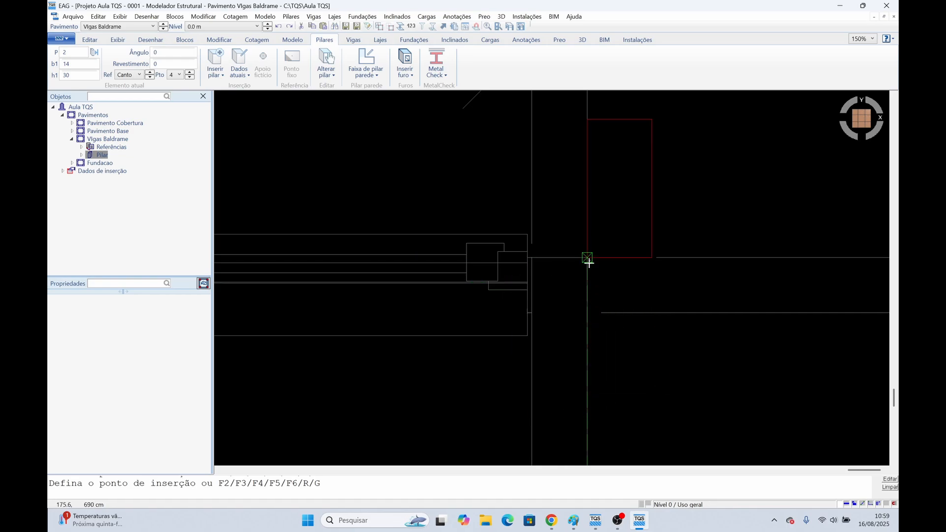
key("F2")
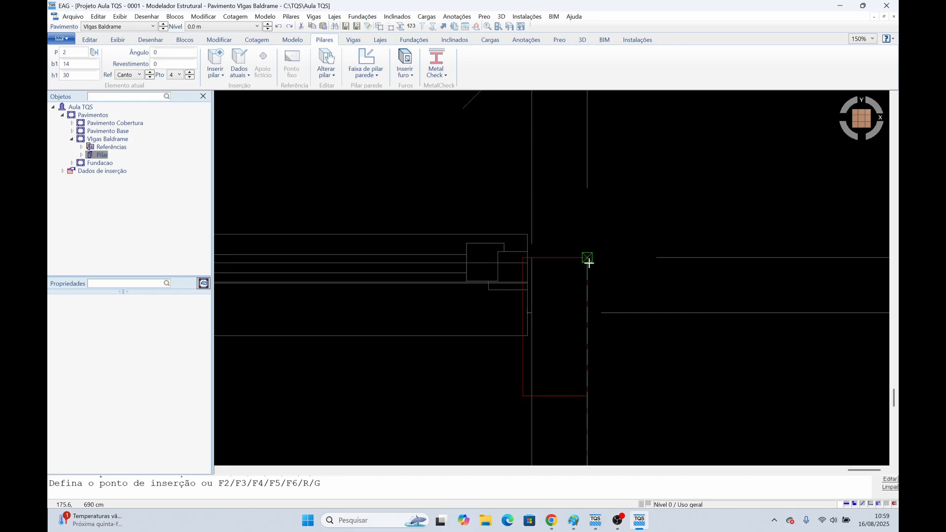
left_click(589, 263)
Repeat the column insertion to place four trial 14/30 columns in the dimension area above the plan
scroll(618, 361, "down", 3)
mouse_move(456, 355)
middle_mouse_down()
mouse_move(707, 261)
mouse_move(826, 257)
middle_mouse_up()
scroll(826, 257, "down", 3)
middle_click_drag(763, 285, 719, 294)
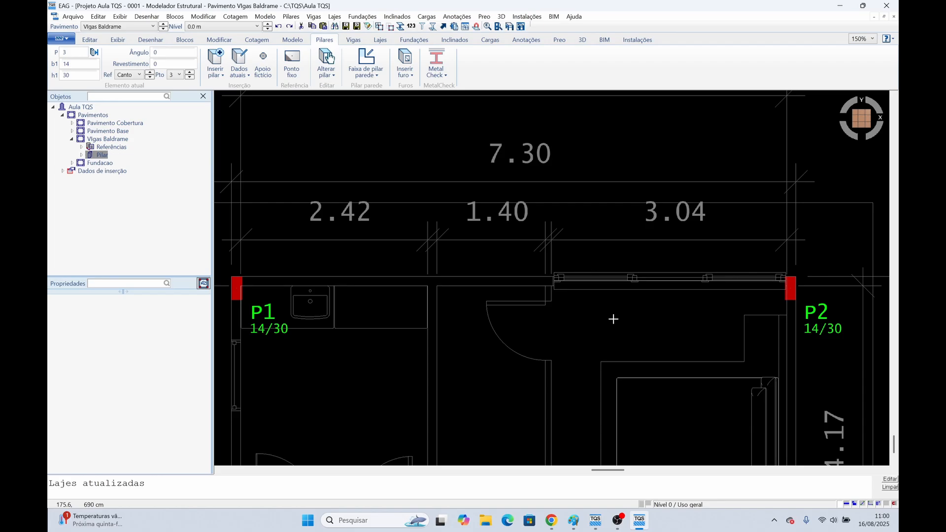
key("Return")
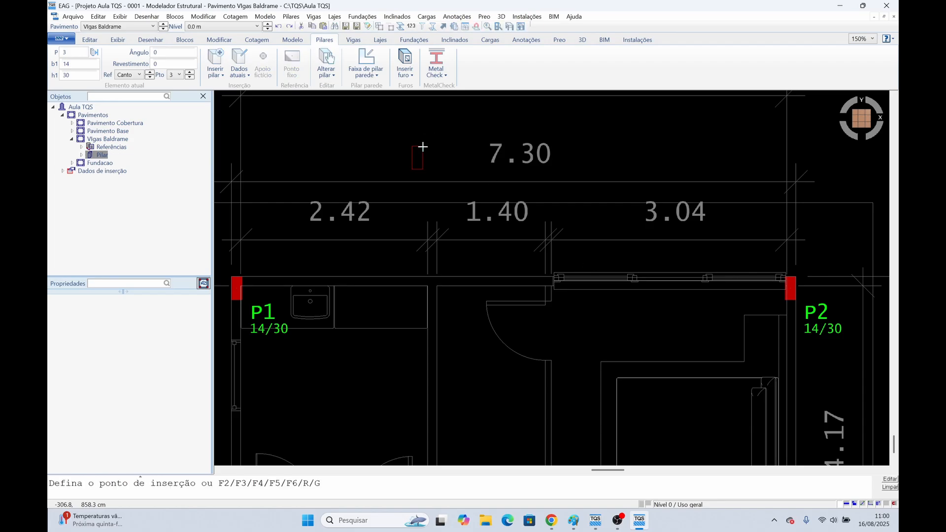
left_click(371, 121)
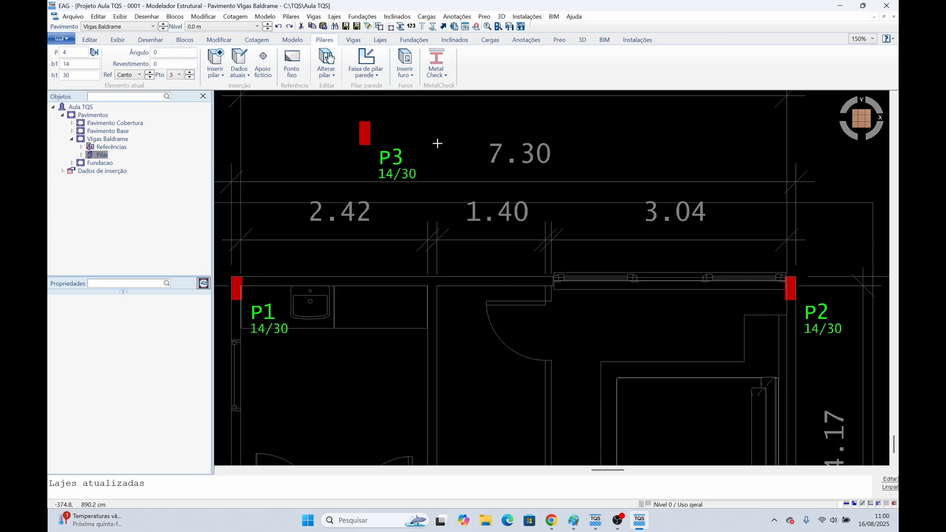
key("Return")
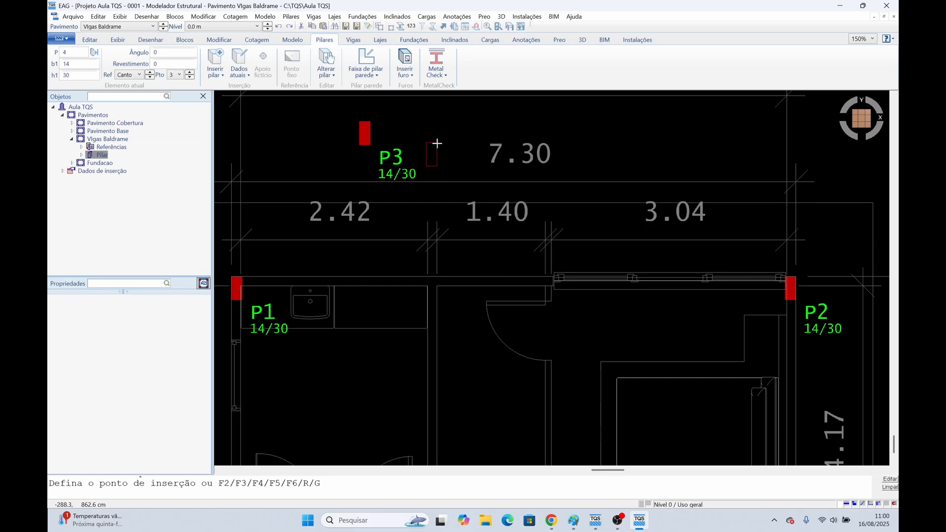
left_click(619, 117)
key("Return")
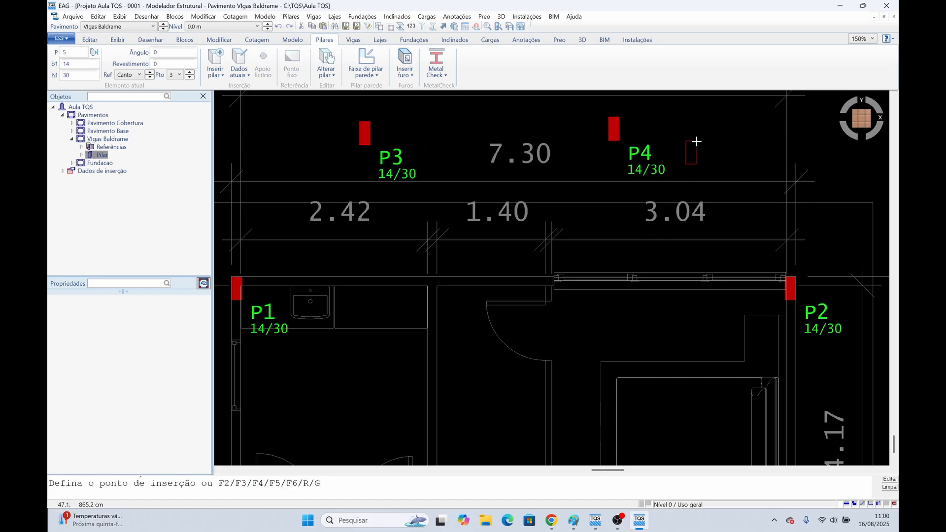
left_click(449, 122)
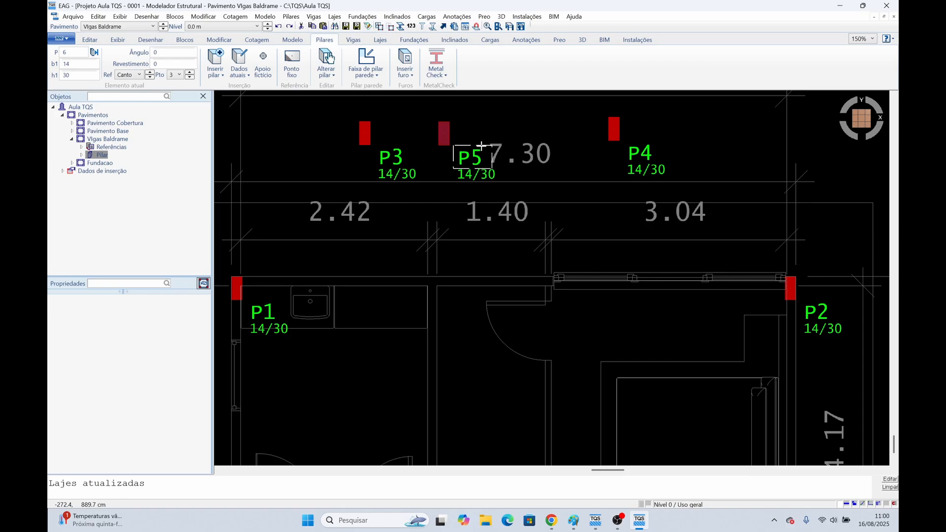
key("Return")
left_click(545, 116)
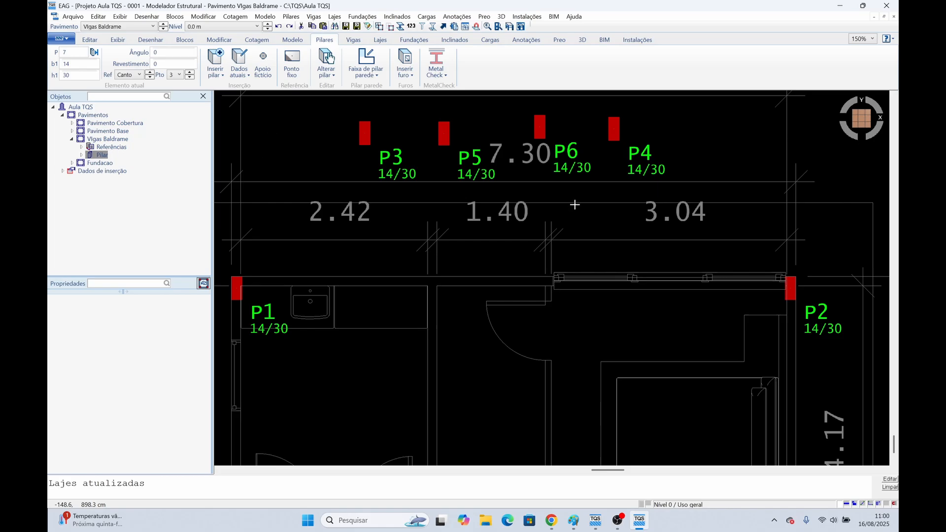
Delete the four trial columns above the plan
left_click(607, 128)
key("Delete")
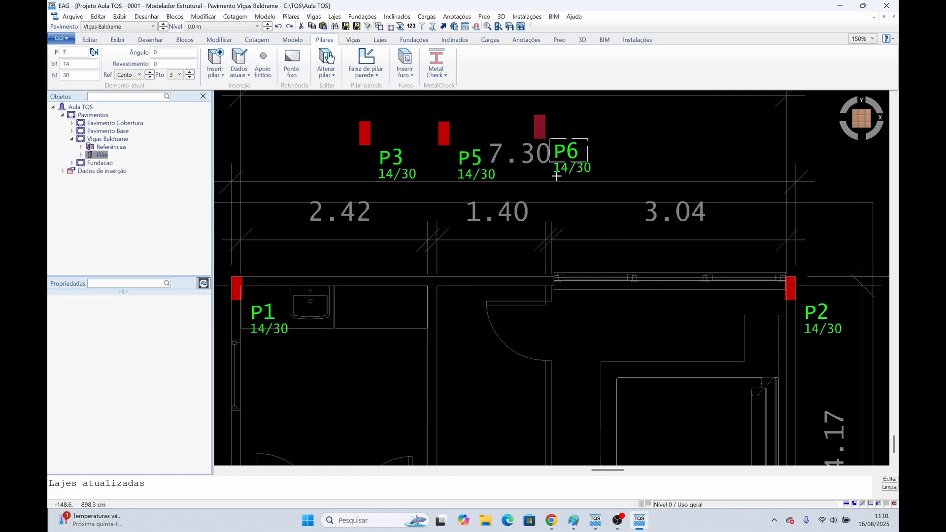
left_click(558, 163)
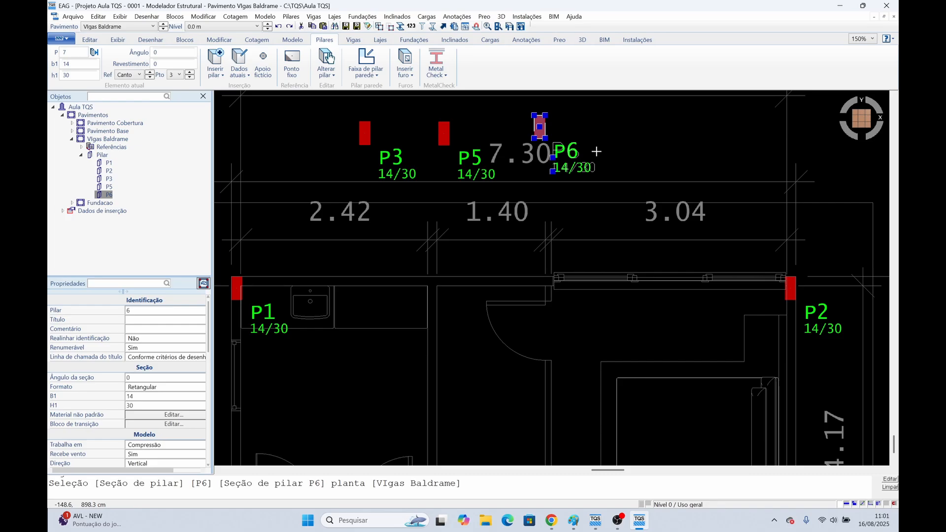
key("Delete")
left_click(444, 132)
key("Delete")
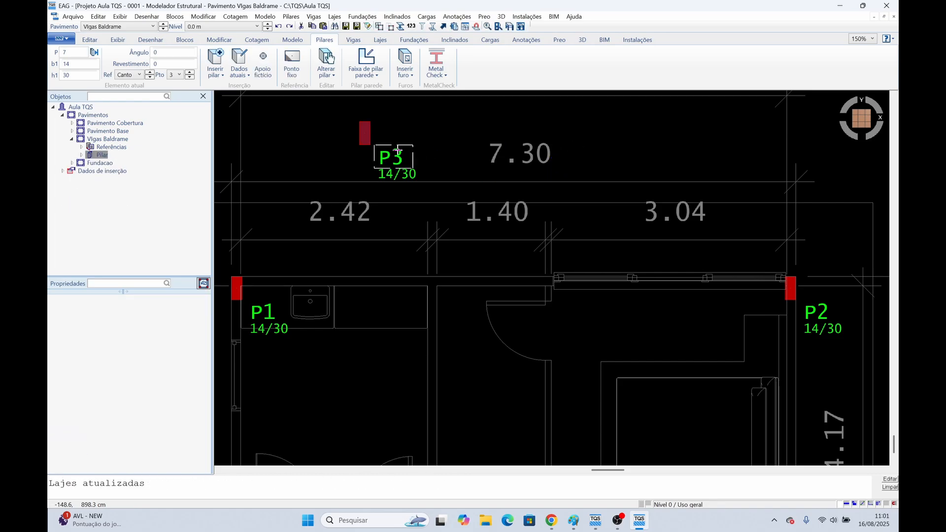
left_click(365, 132)
key("Delete")
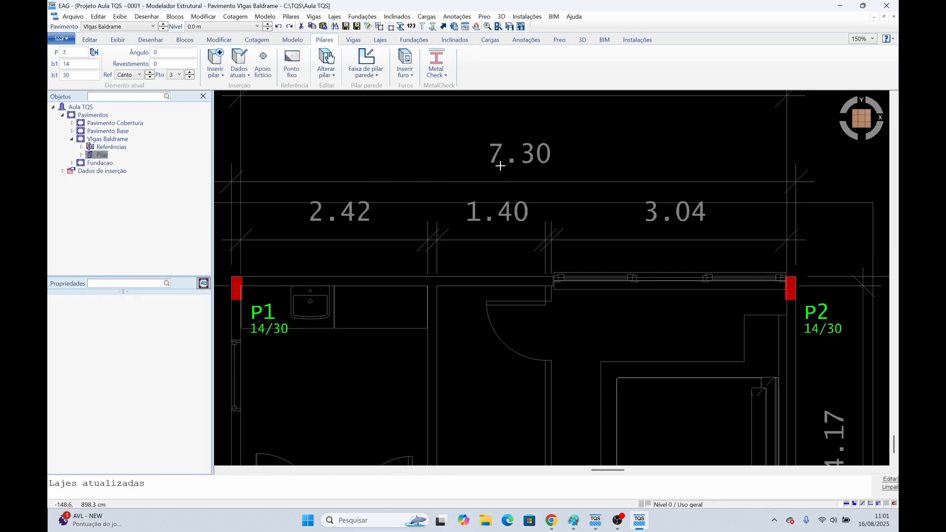
Try to insert a column at the wall junction beside the bedroom window, between P1 and P2
middle_click_drag(557, 228, 599, 117)
scroll(623, 283, "up", 1)
scroll(619, 234, "up", 1)
middle_click_drag(618, 235, 614, 322)
scroll(613, 322, "down", 4)
scroll(581, 290, "up", 2)
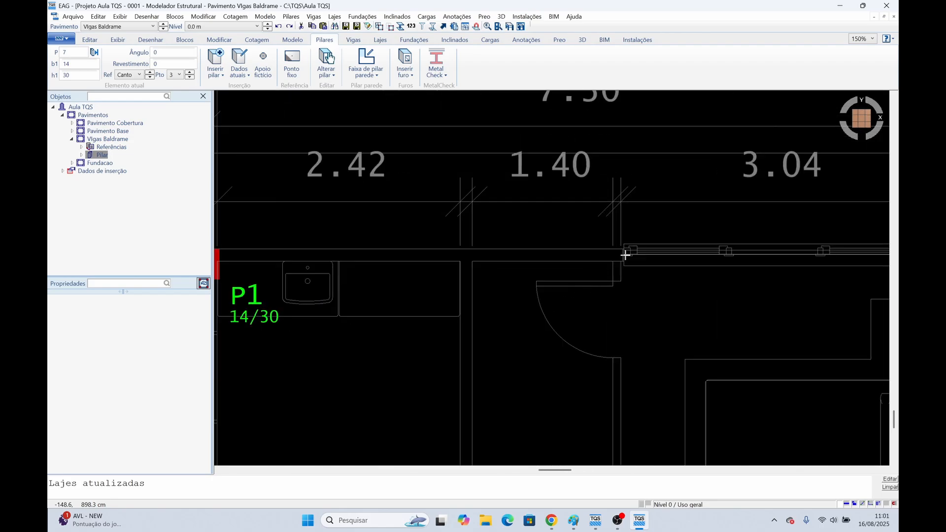
scroll(618, 274, "down", 1)
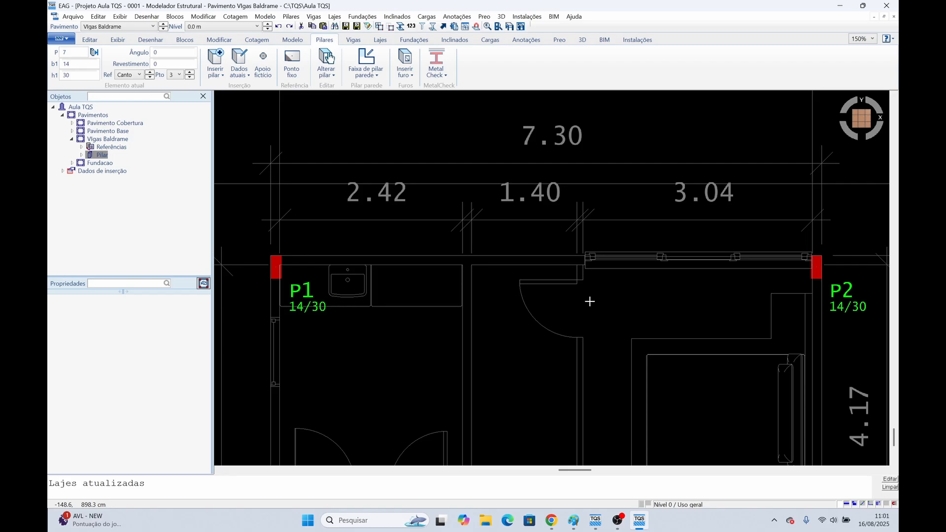
scroll(582, 270, "up", 2)
scroll(591, 281, "down", 2)
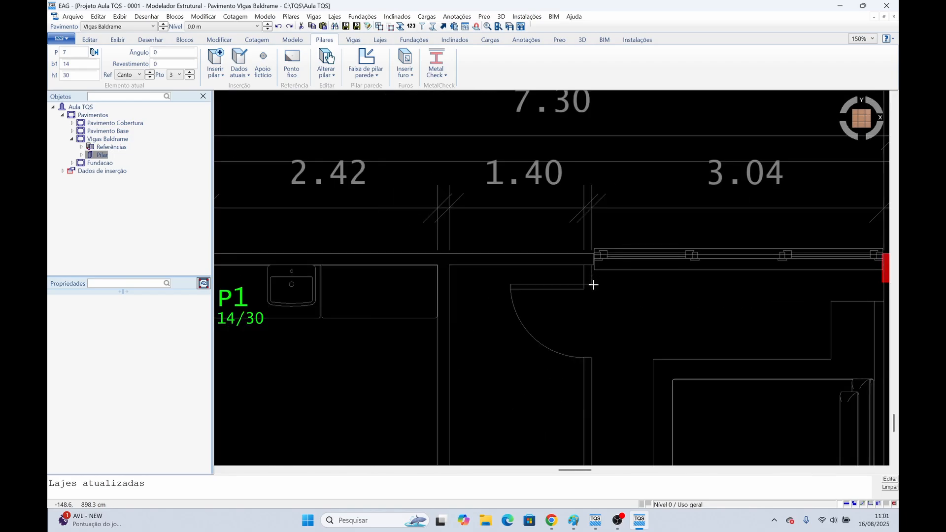
scroll(591, 271, "up", 2)
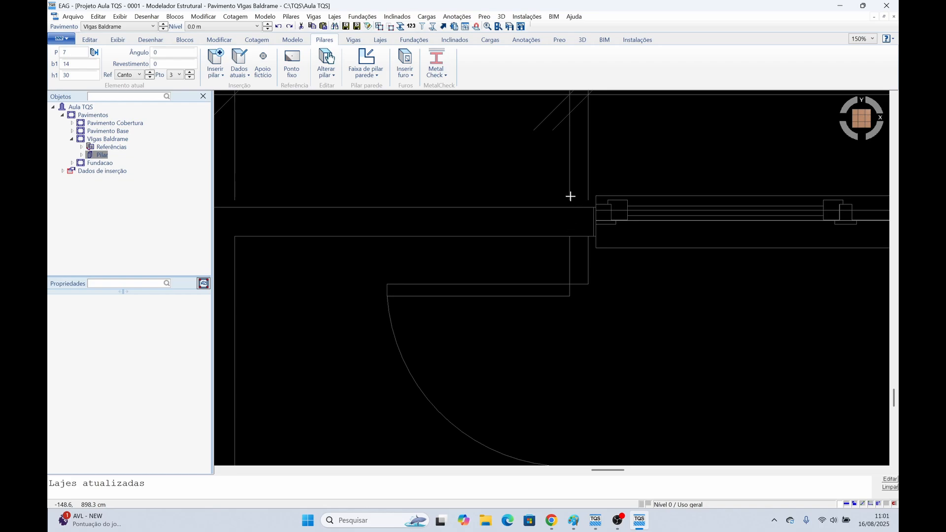
left_click(216, 61)
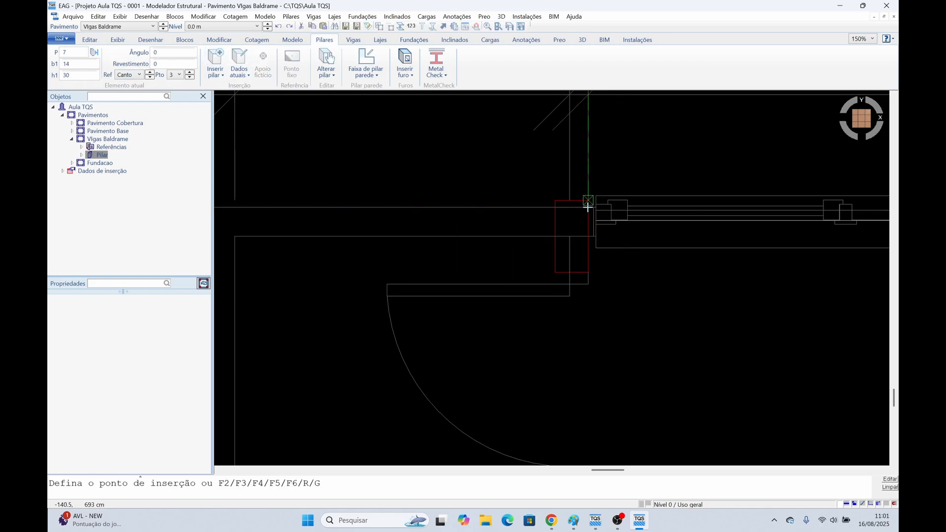
key("Escape")
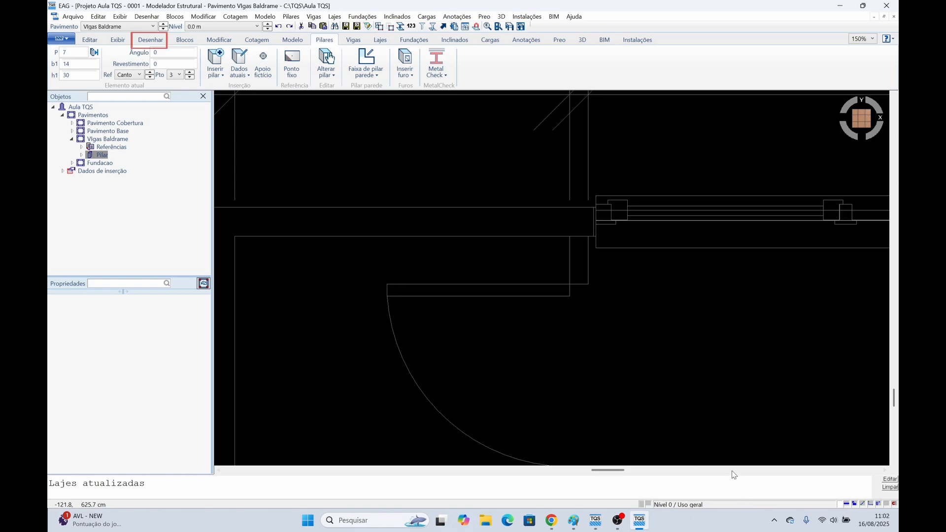
Draw a vertical auxiliary line about 20 cm long along the wall face beside the bedroom window, crossing the horizontal wall
left_click(153, 41)
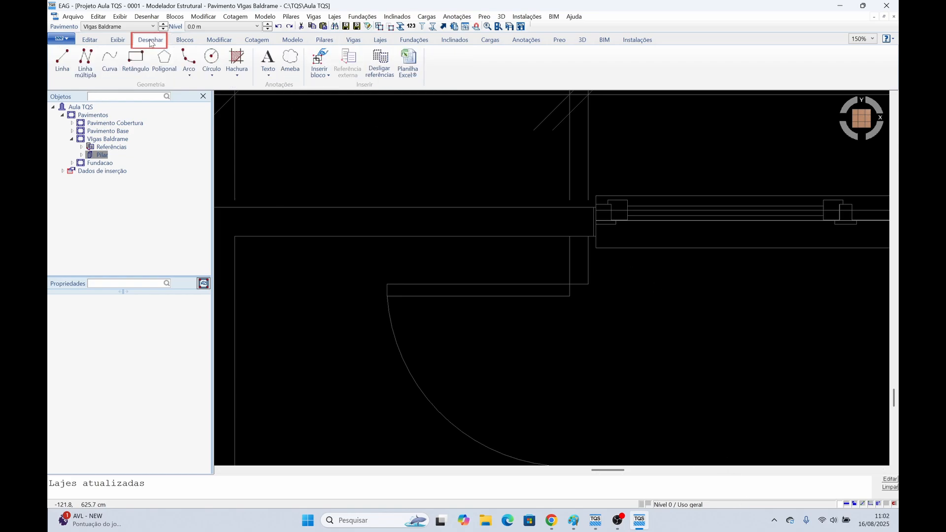
left_click(62, 59)
scroll(605, 265, "up", 3)
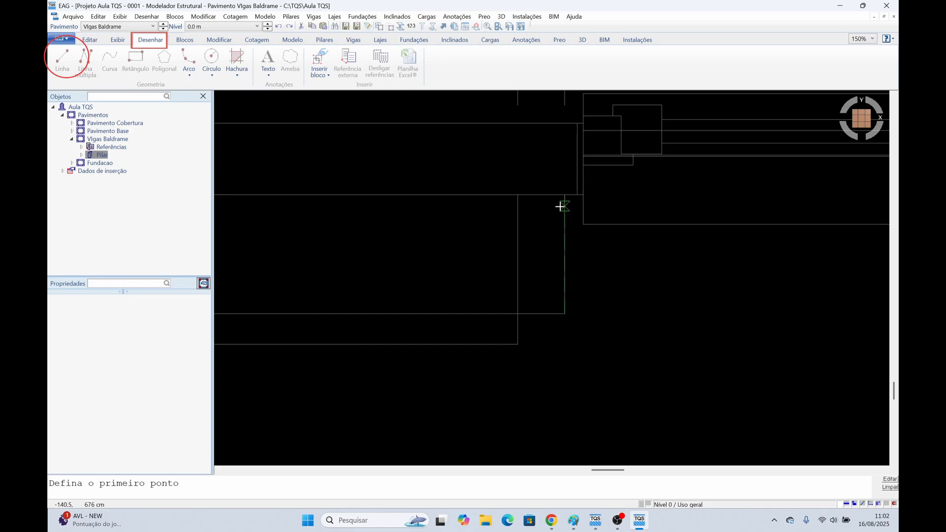
left_click(564, 206)
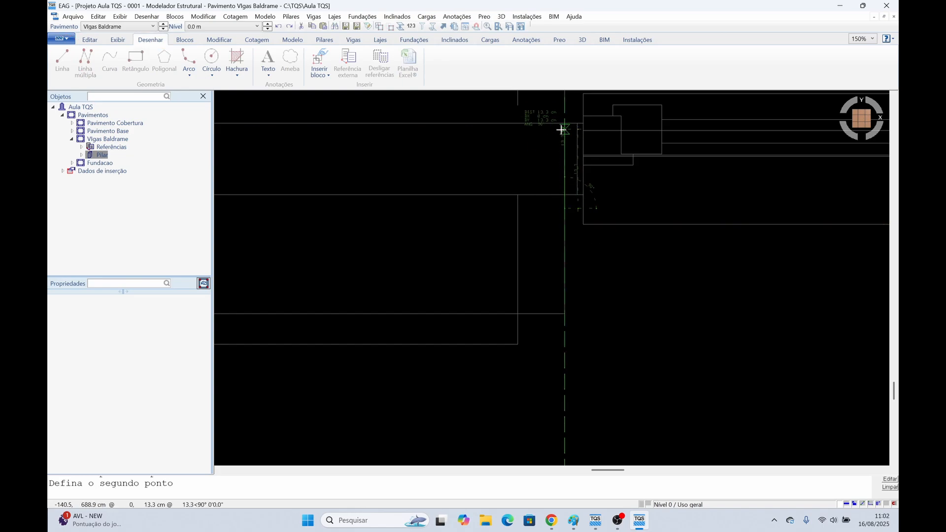
middle_click_drag(562, 130, 574, 288)
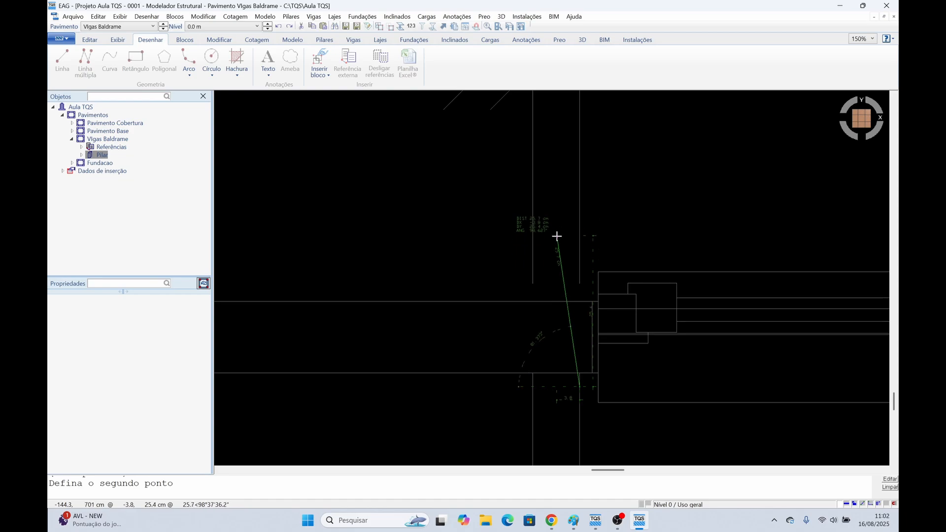
key("F8")
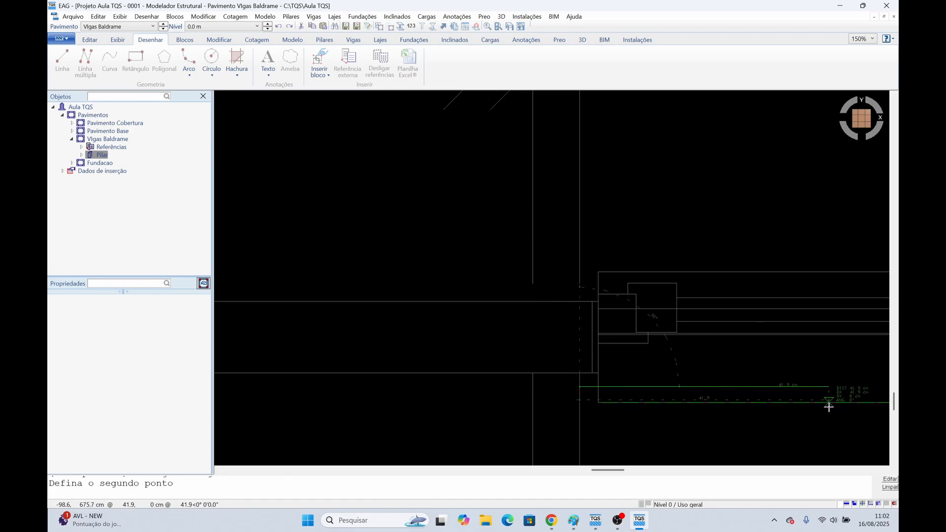
left_click(577, 267)
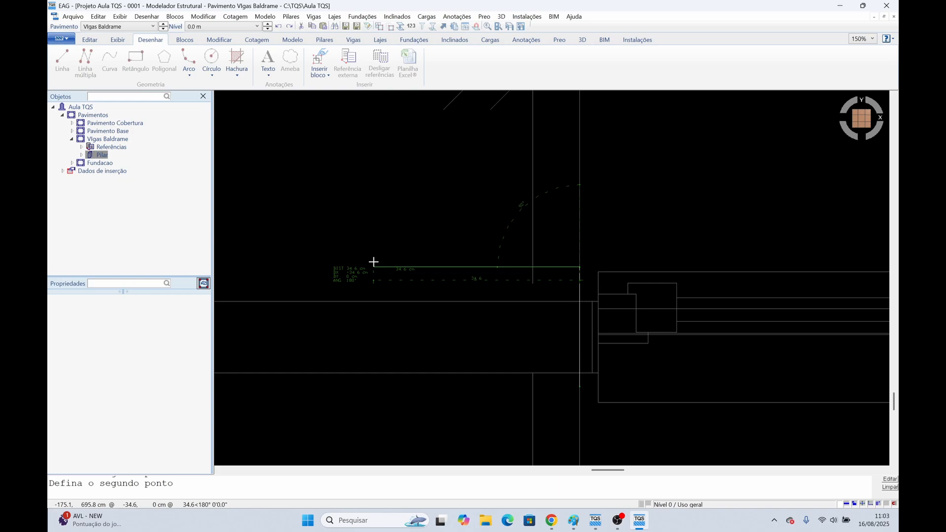
key("Escape")
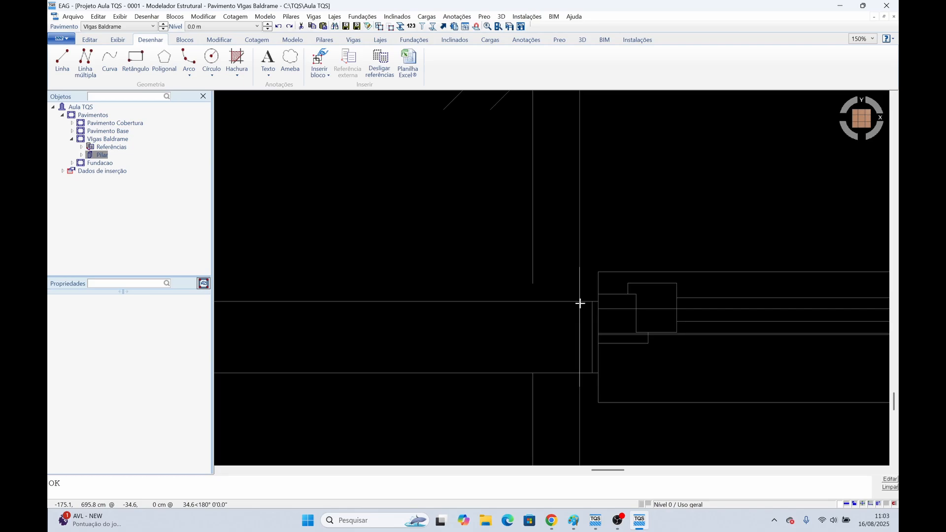
Insert a 14/30 column beside the bedroom window, with corner 3 where the auxiliary line meets the horizontal wall's upper face
scroll(580, 303, "down", 4)
scroll(579, 304, "up", 2)
scroll(579, 306, "down", 1)
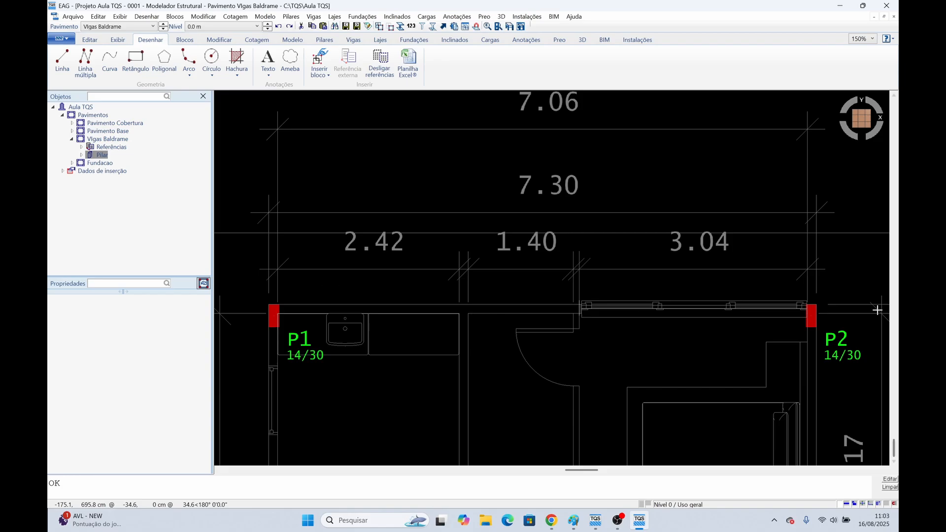
scroll(580, 368, "up", 3)
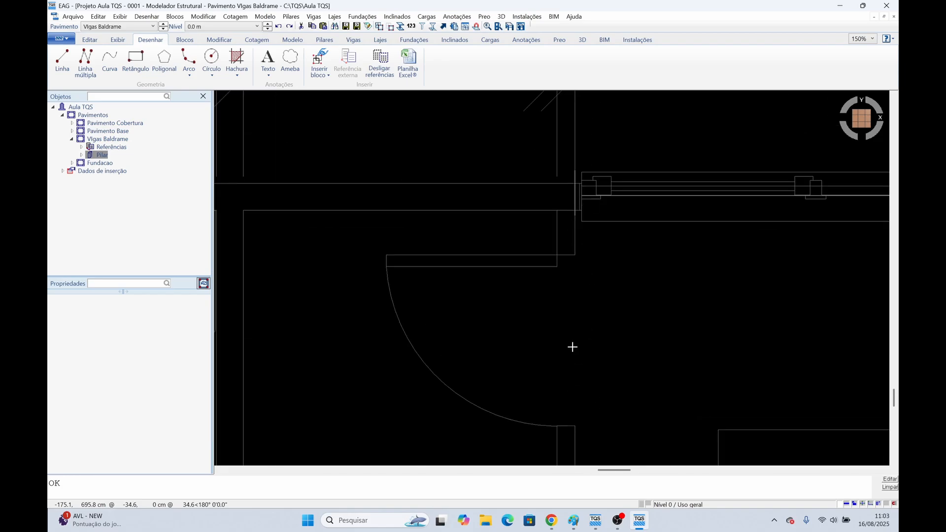
scroll(572, 344, "down", 3)
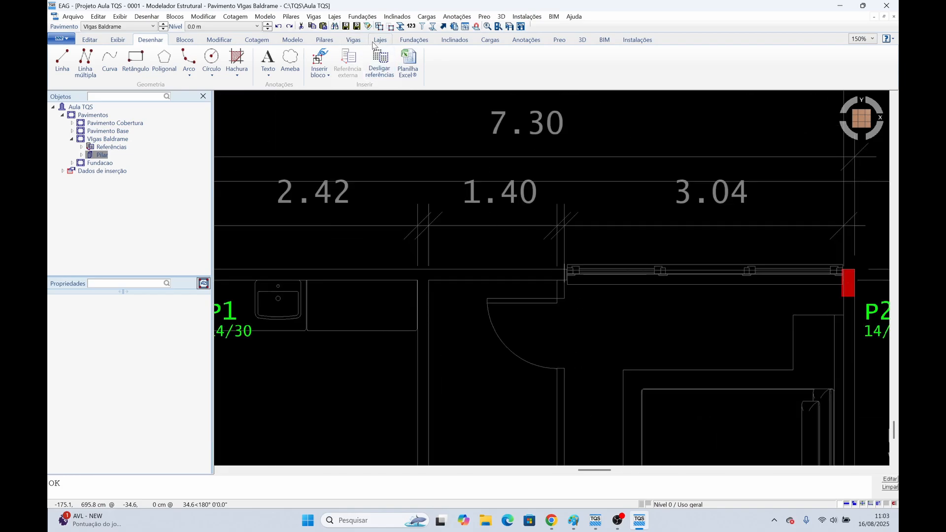
left_click(324, 39)
left_click(216, 61)
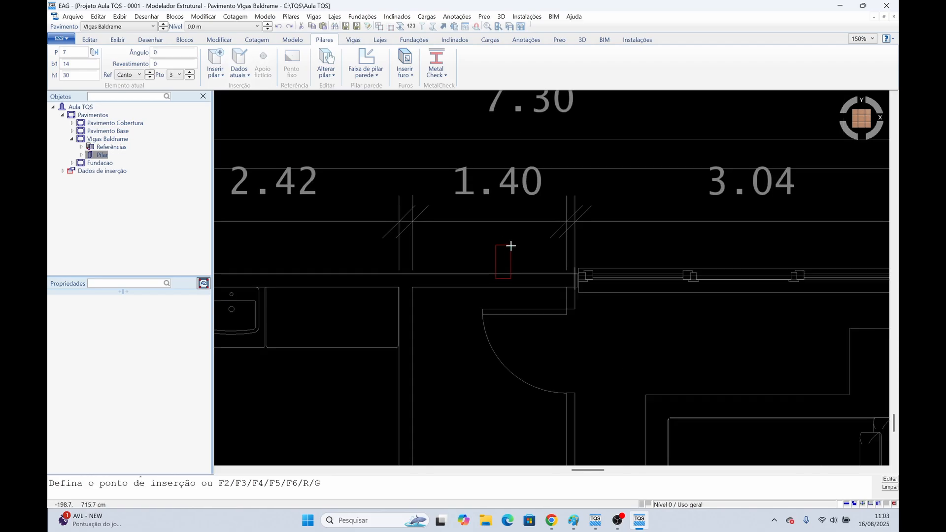
scroll(576, 292, "up", 4)
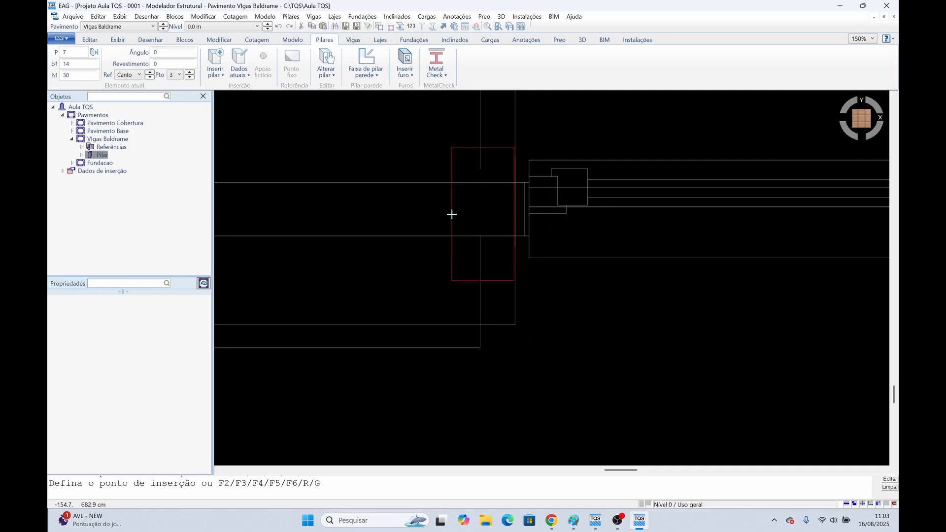
key("F2")
key("F2")
key("F2")
key("F2")
key("F2")
key("F2")
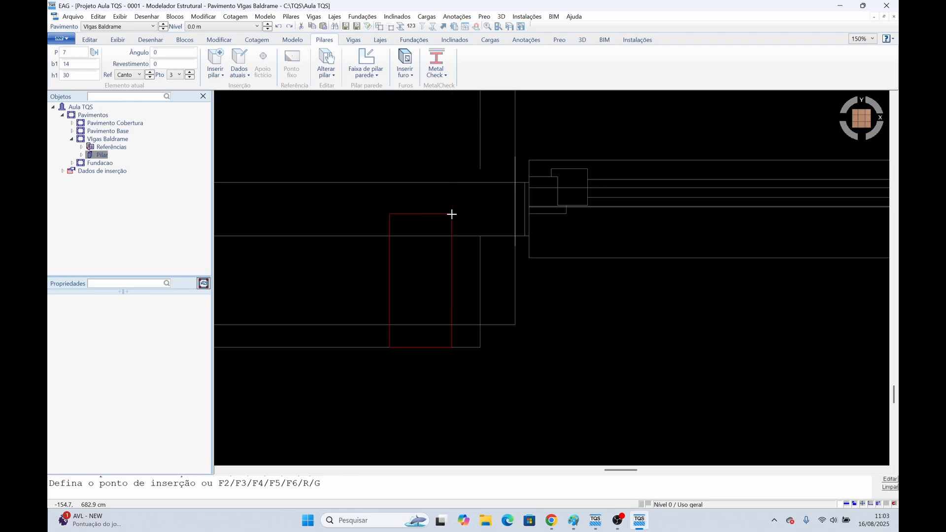
left_click(515, 186)
Examine the junction where the wall between the bedroom and the stairs meets the plan's right outer wall
scroll(586, 353, "down", 5)
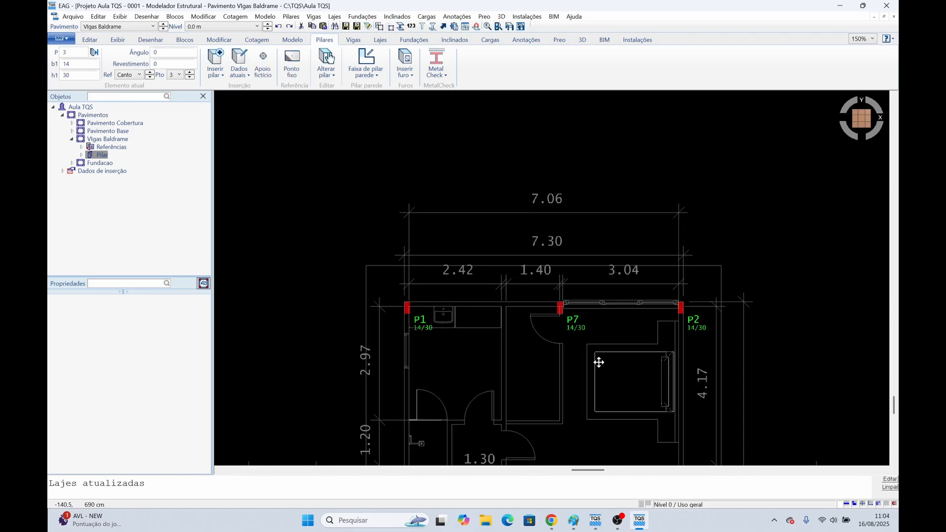
middle_click_drag(581, 380, 593, 323)
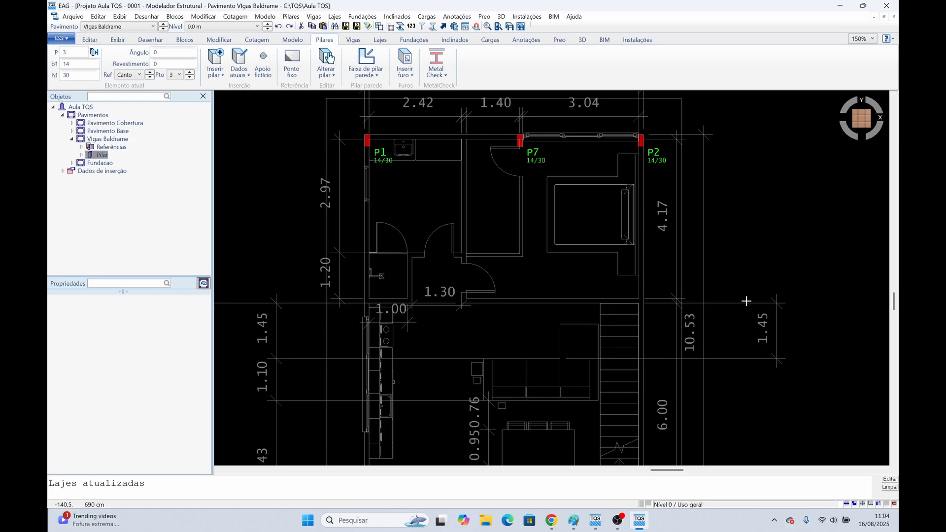
scroll(626, 317, "up", 3)
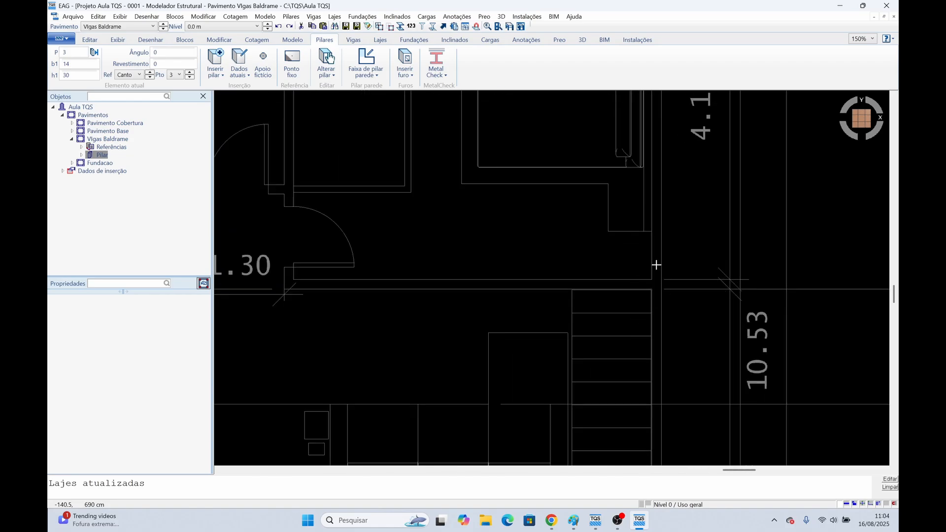
scroll(689, 281, "down", 3)
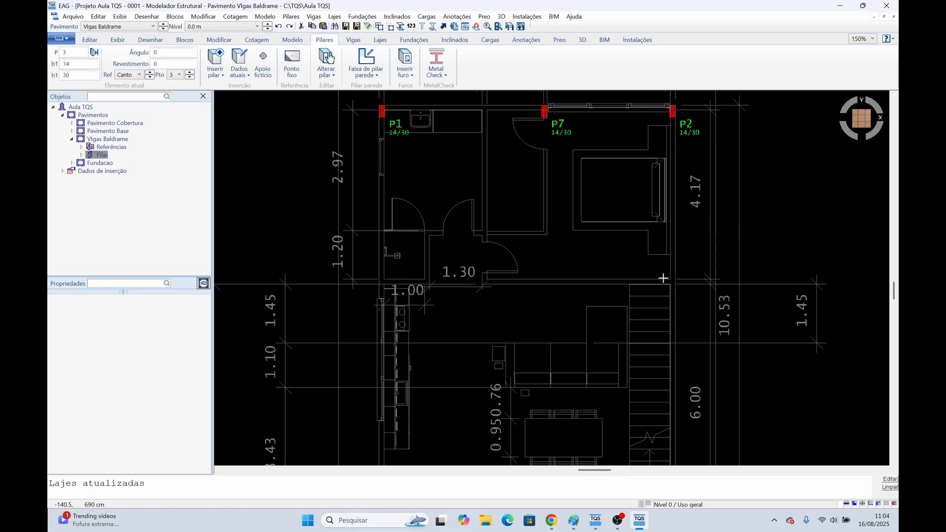
scroll(664, 278, "up", 2)
scroll(705, 335, "up", 2)
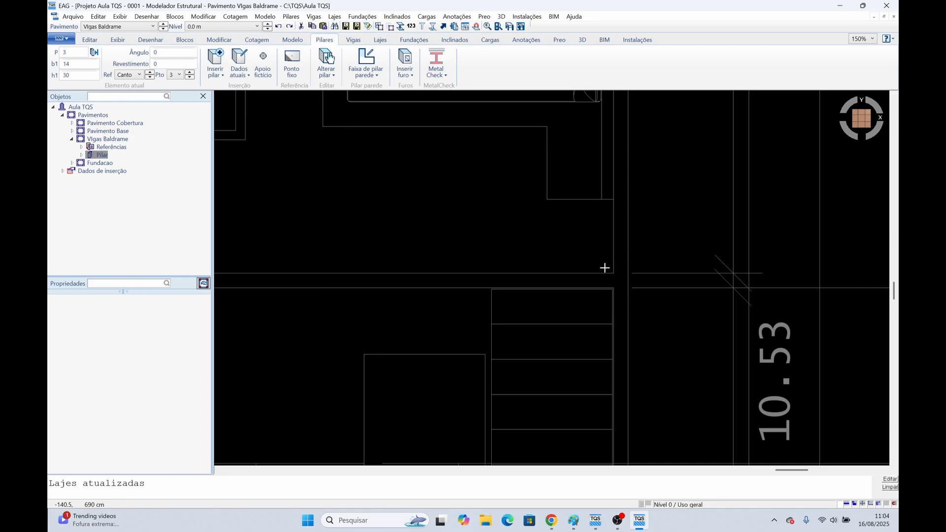
scroll(666, 303, "down", 3)
scroll(665, 307, "up", 2)
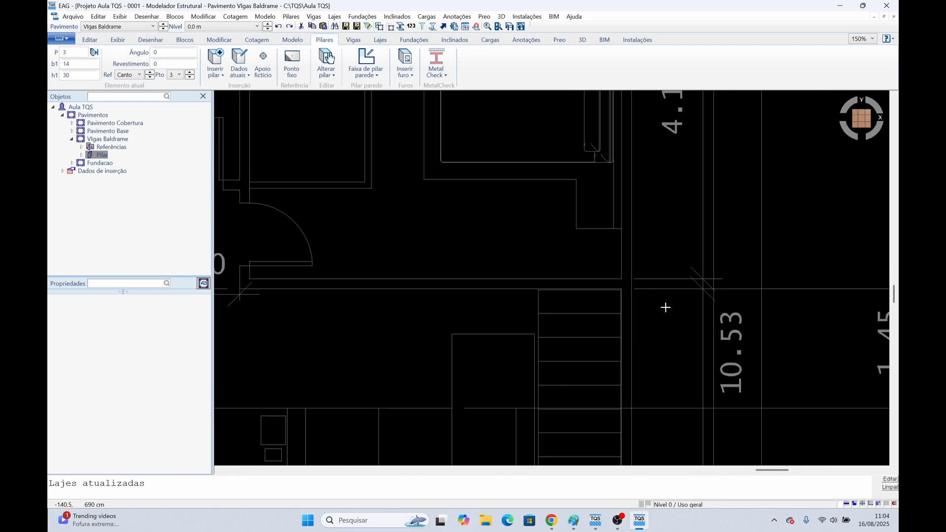
scroll(665, 306, "up", 2)
scroll(560, 247, "down", 4)
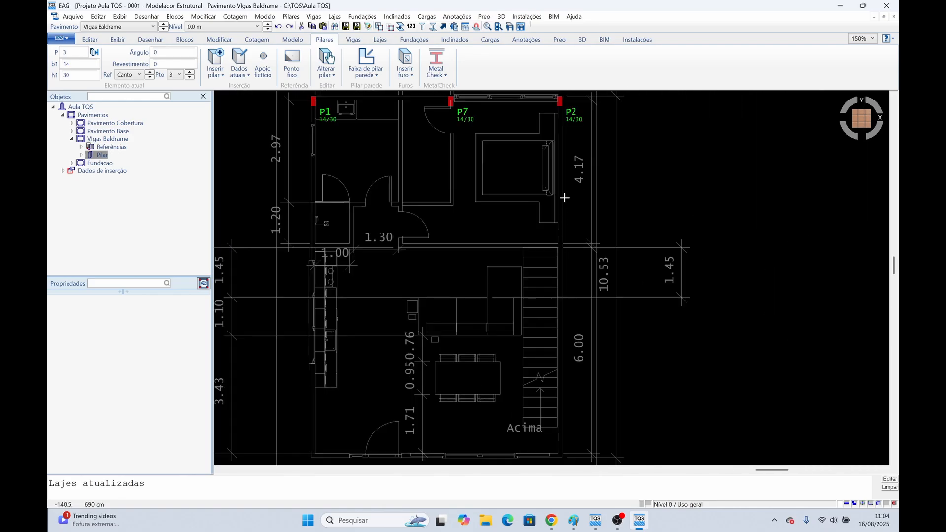
scroll(595, 325, "up", 2)
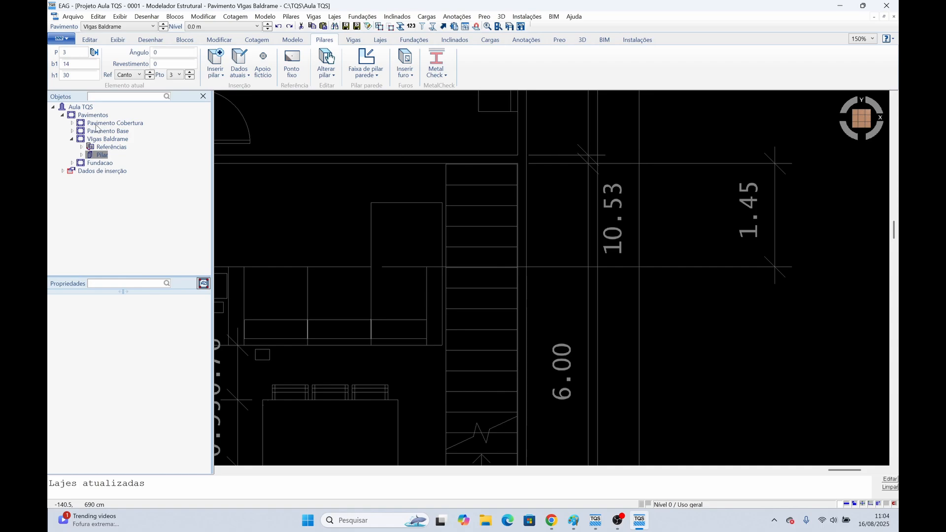
Draw a horizontal auxiliary line about 38 cm long from the bedroom's lower-right inner corner outward across the outer wall
left_click(157, 44)
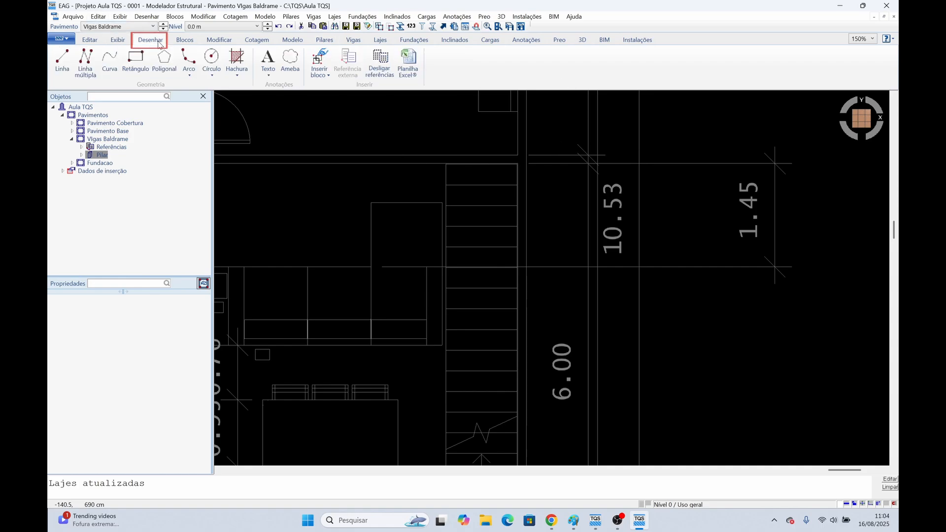
left_click(62, 60)
scroll(521, 167, "up", 2)
scroll(490, 361, "up", 2)
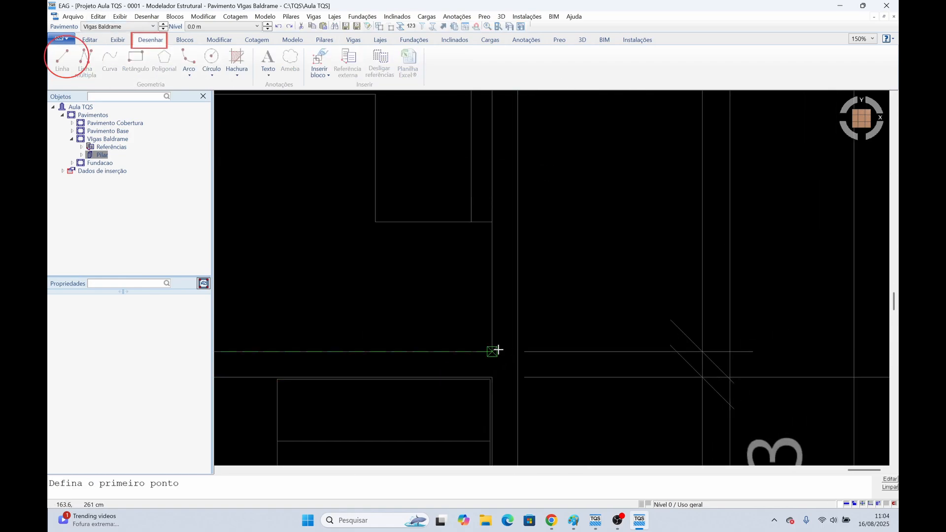
left_click(496, 350)
left_click(573, 352)
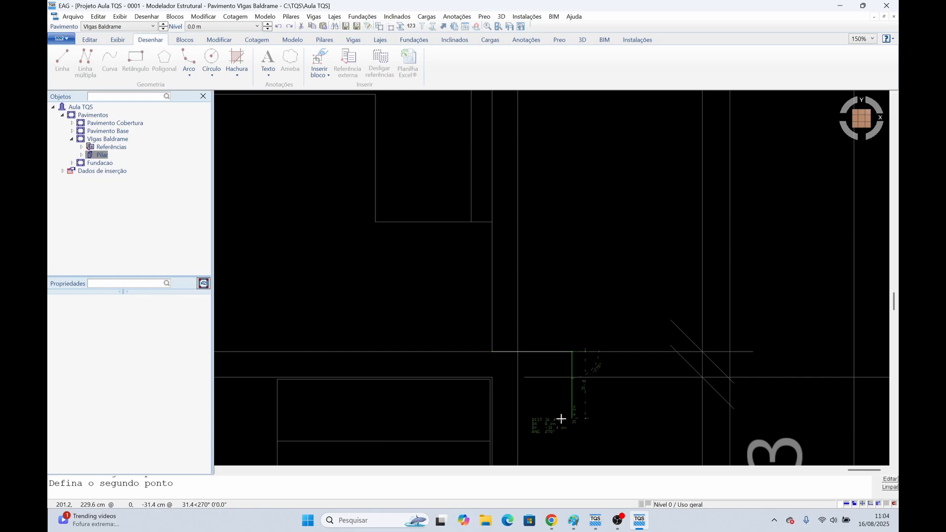
key("Escape")
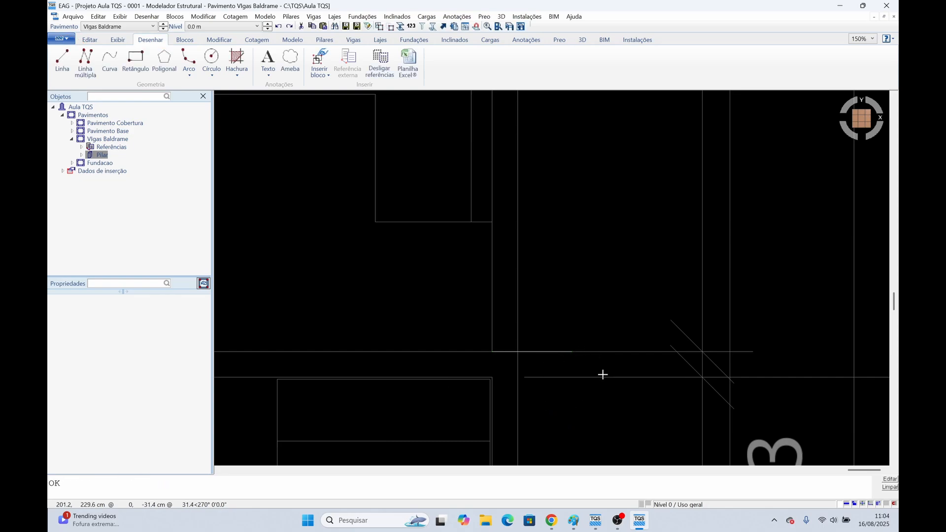
Draw a vertical demonstration line of two overlapping segments in the empty area to the right of the plan
scroll(602, 375, "down", 2)
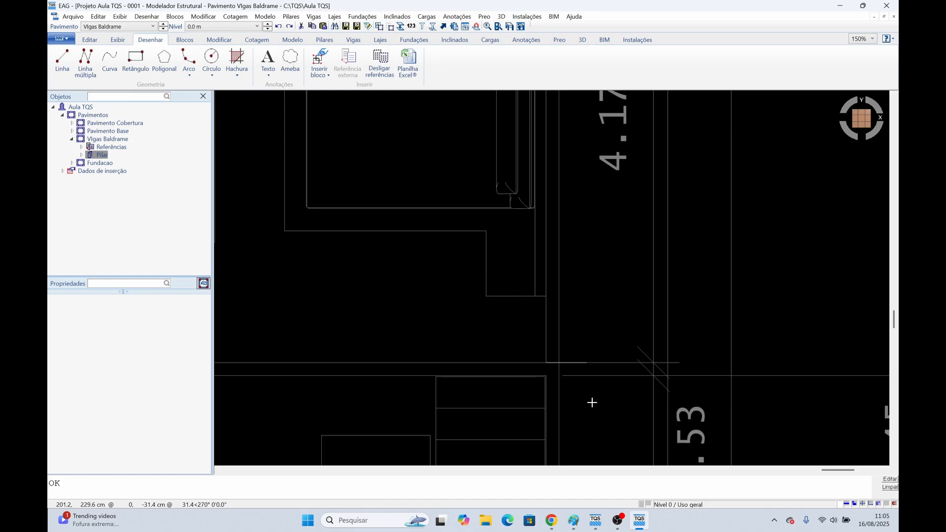
middle_click_drag(754, 365, 715, 348)
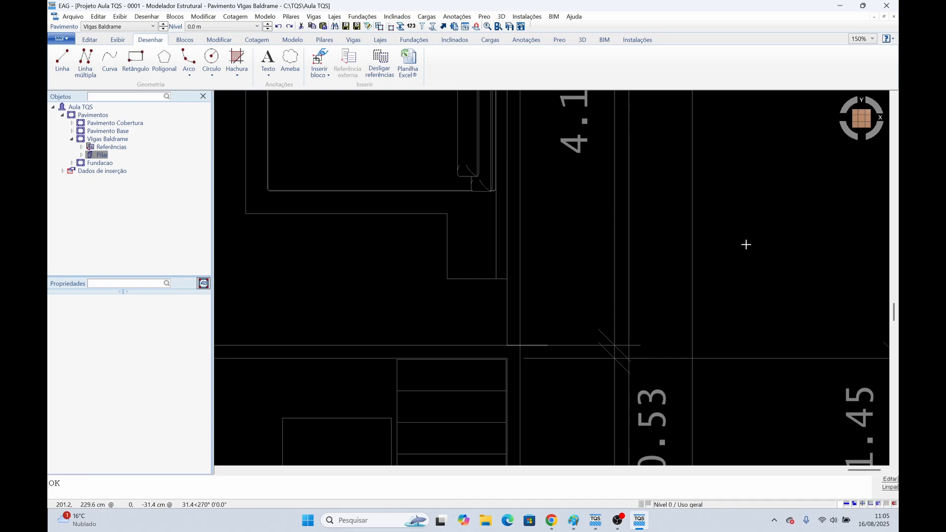
key("l")
left_click(741, 228)
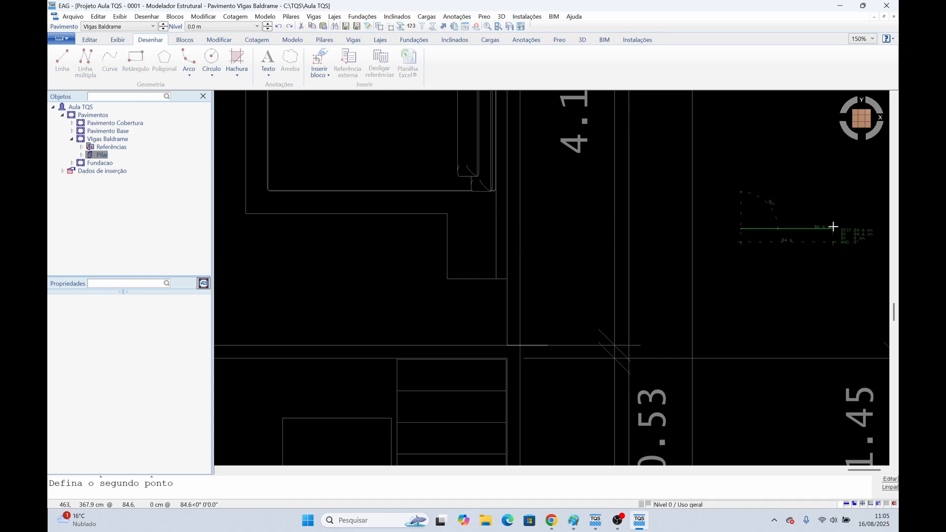
left_click(735, 148)
left_click(739, 262)
key("Escape")
Draw a second vertical demonstration line parallel to the first in the empty area outside the plan
middle_click_drag(796, 295, 821, 295)
middle_click_drag(495, 291, 701, 294)
middle_click_drag(591, 281, 412, 279)
key("l")
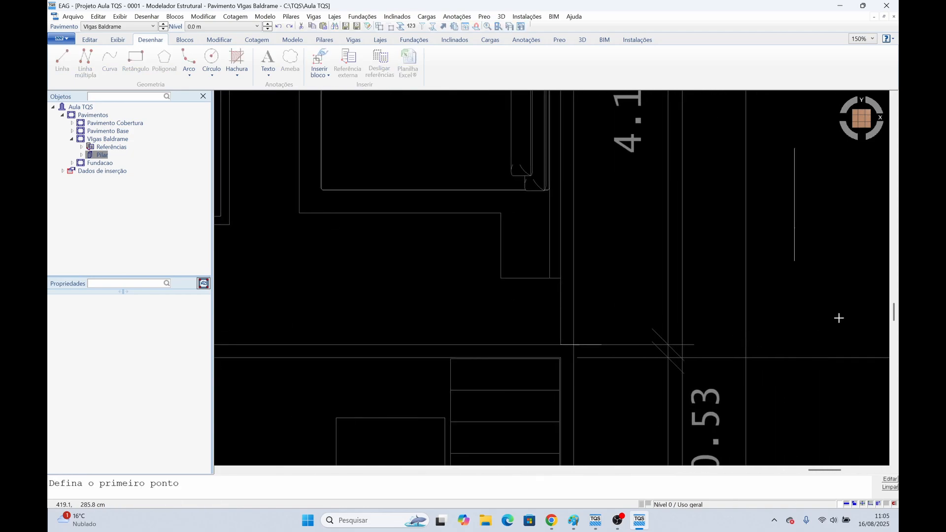
left_click(842, 216)
left_click(842, 304)
key("Escape")
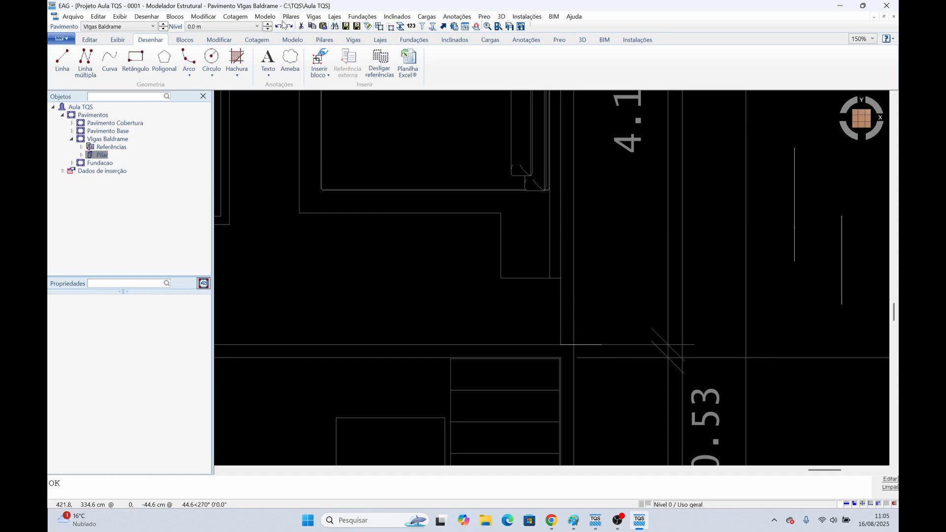
Insert a 14/30 column above the stairs, with corner 3 where the auxiliary line meets the outer wall's outer face
left_click(324, 39)
left_click(215, 62)
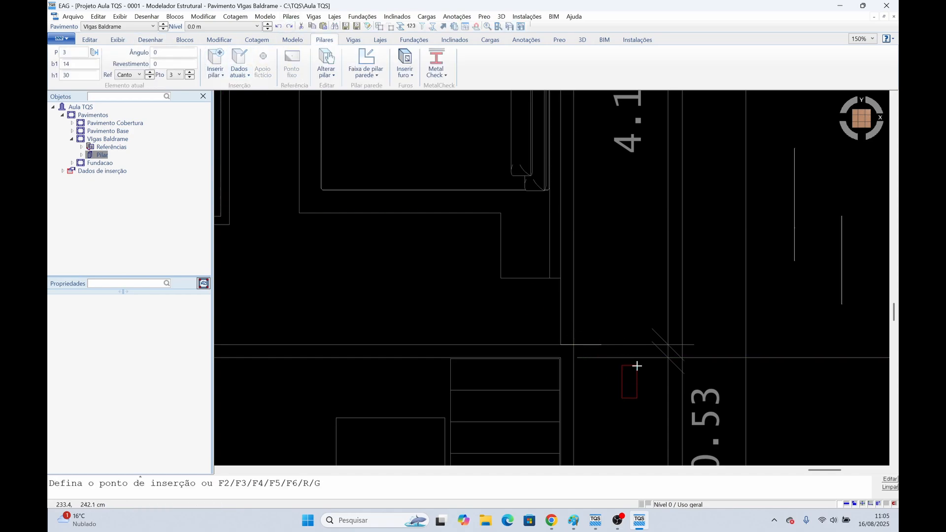
scroll(564, 364, "up", 3)
scroll(585, 354, "down", 3)
left_click(585, 343)
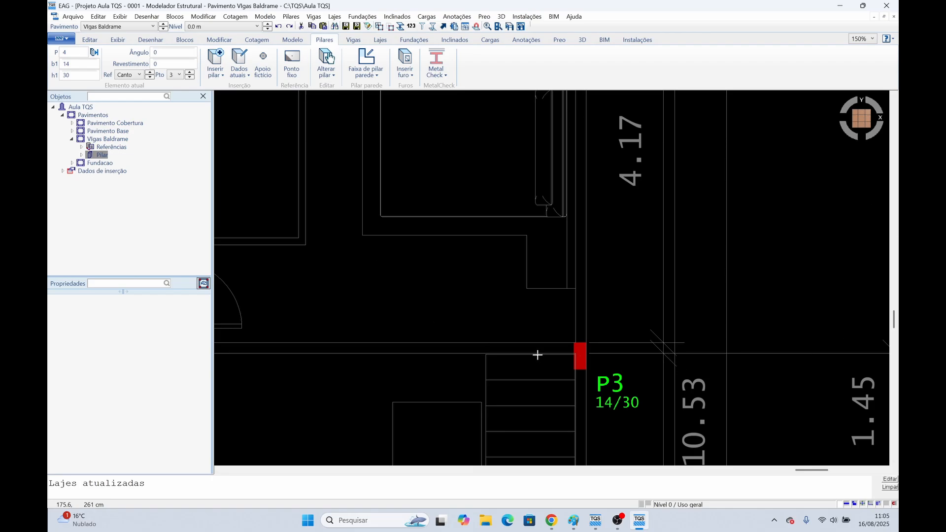
Examine the wall line between column P3 above the stairs and the opposite outer wall for usable intersections
scroll(570, 382, "down", 2)
middle_click_drag(407, 386, 713, 351)
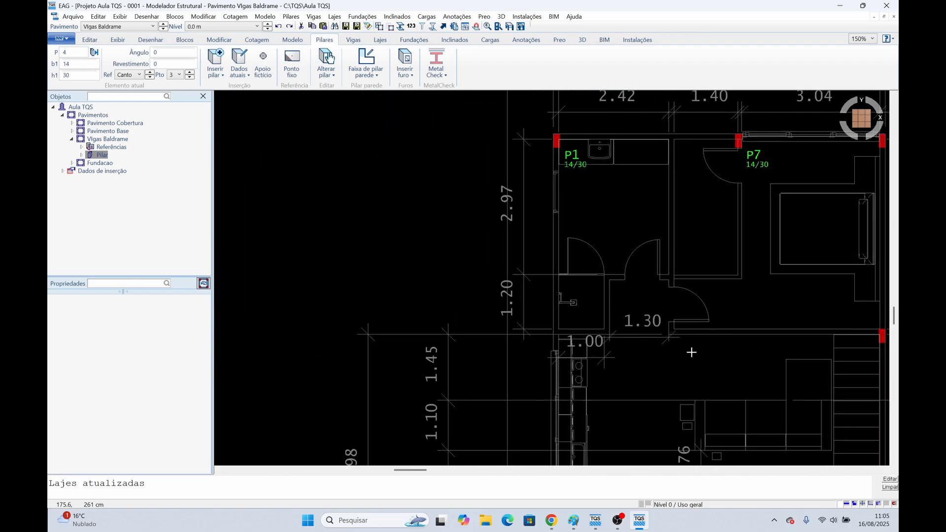
scroll(665, 370, "up", 2)
middle_click_drag(664, 370, 492, 391)
scroll(369, 359, "up", 4)
middle_click_drag(369, 358, 685, 385)
scroll(637, 380, "up", 1)
scroll(654, 320, "down", 4)
scroll(650, 331, "down", 1)
middle_click_drag(708, 354, 446, 344)
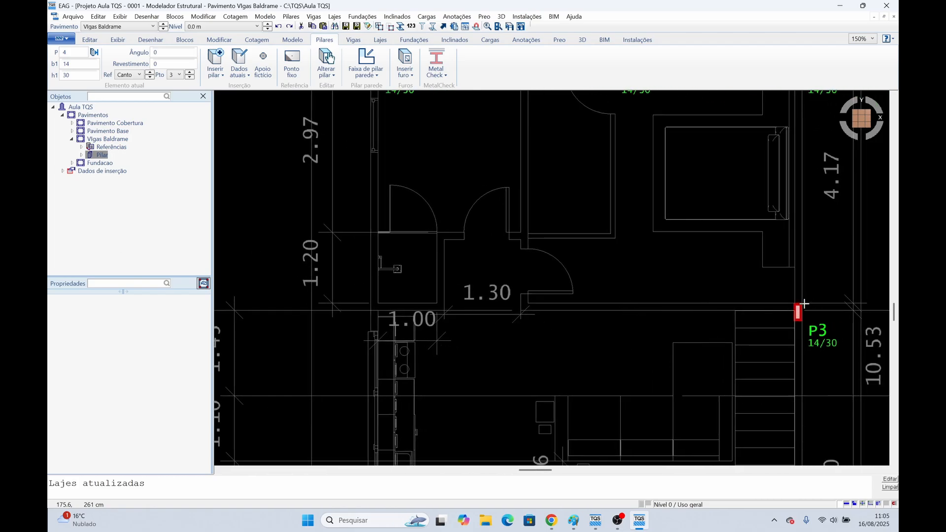
Draw a horizontal auxiliary line from column P3's upper edge across the plan and past the opposite outer wall
key("ctrl+d")
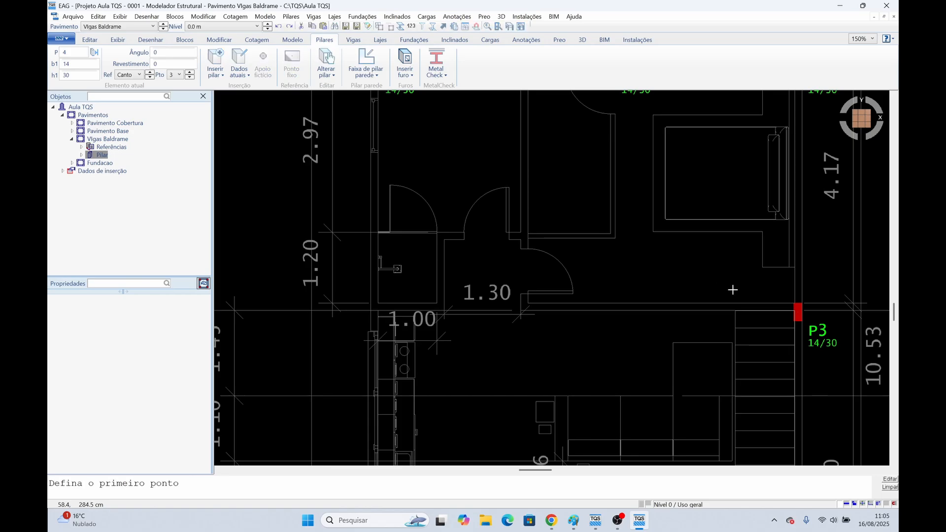
scroll(781, 304, "up", 3)
left_click(812, 305)
scroll(818, 302, "down", 3)
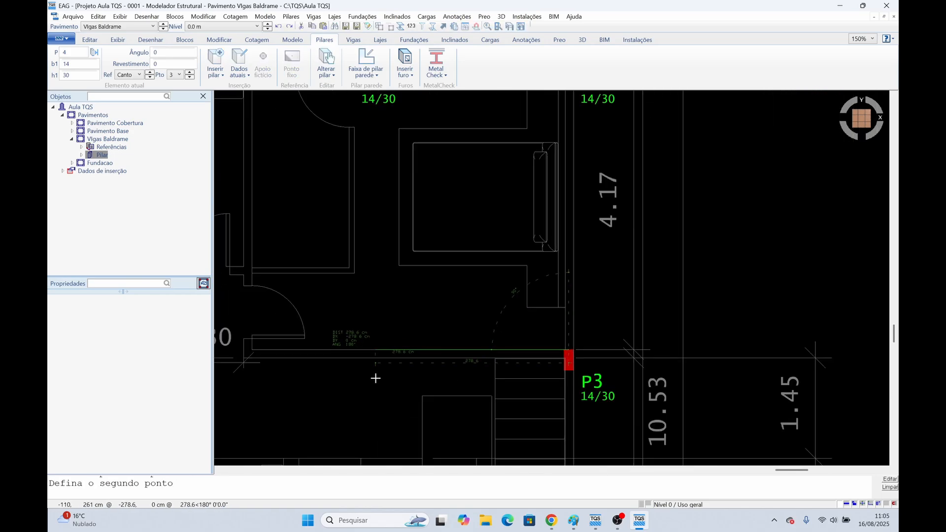
scroll(567, 360, "up", 4)
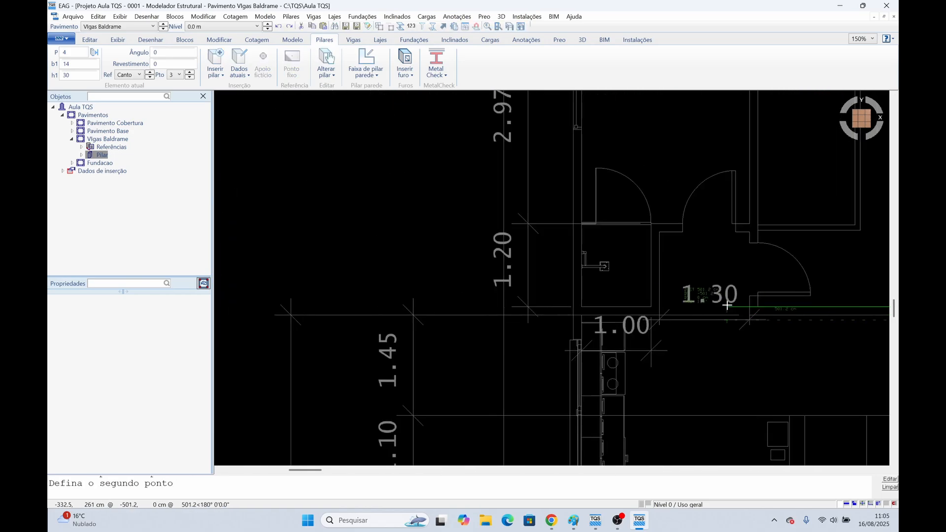
left_click(438, 319)
scroll(689, 217, "down", 1)
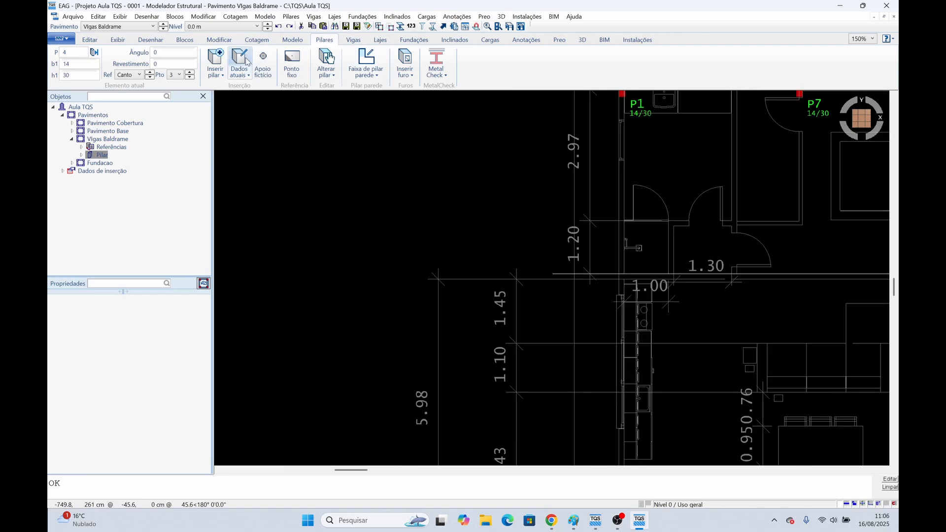
Insert a 14/30 column above the kitchen, with corner 4 where the auxiliary line meets the outer wall's outer face
left_click(216, 60)
scroll(623, 302, "up", 1)
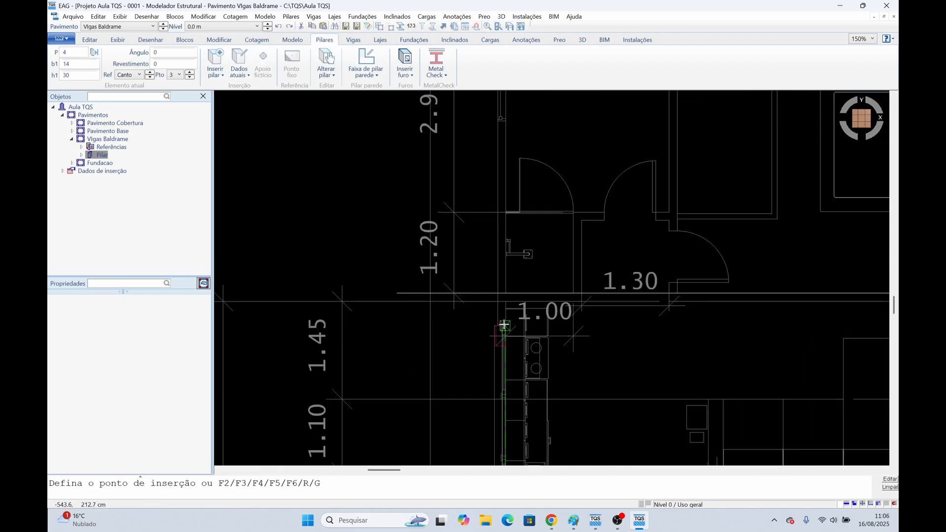
scroll(661, 365, "down", 2)
middle_click_drag(663, 365, 595, 366)
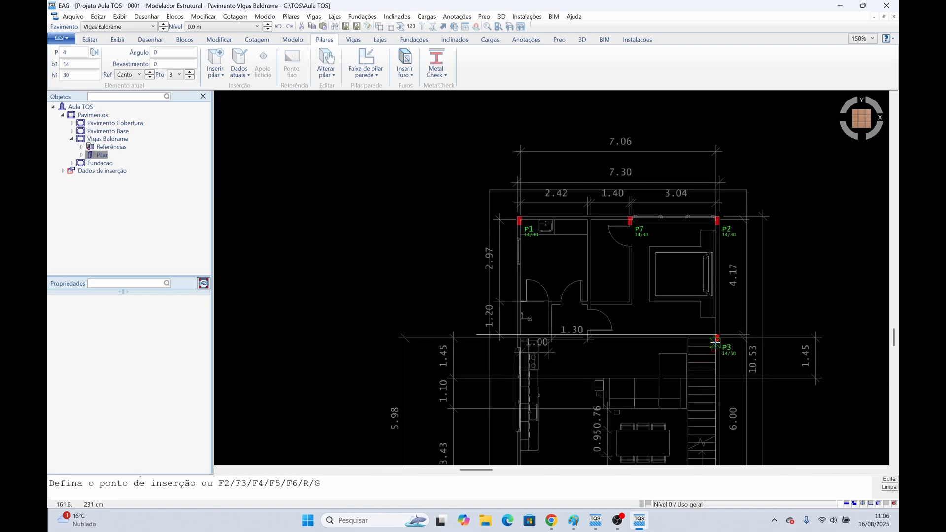
scroll(566, 345, "up", 2)
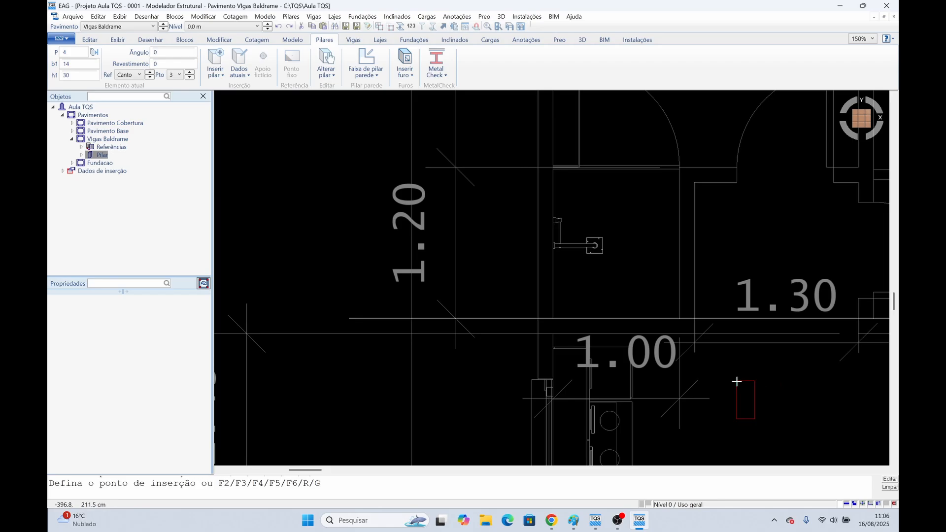
scroll(541, 320, "up", 2)
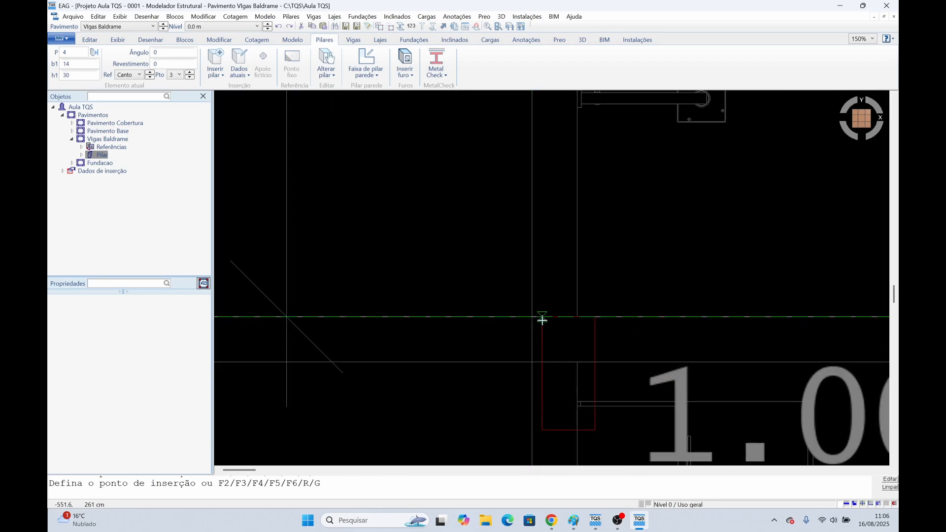
left_click(570, 321)
scroll(570, 321, "down", 8)
scroll(566, 339, "up", 1)
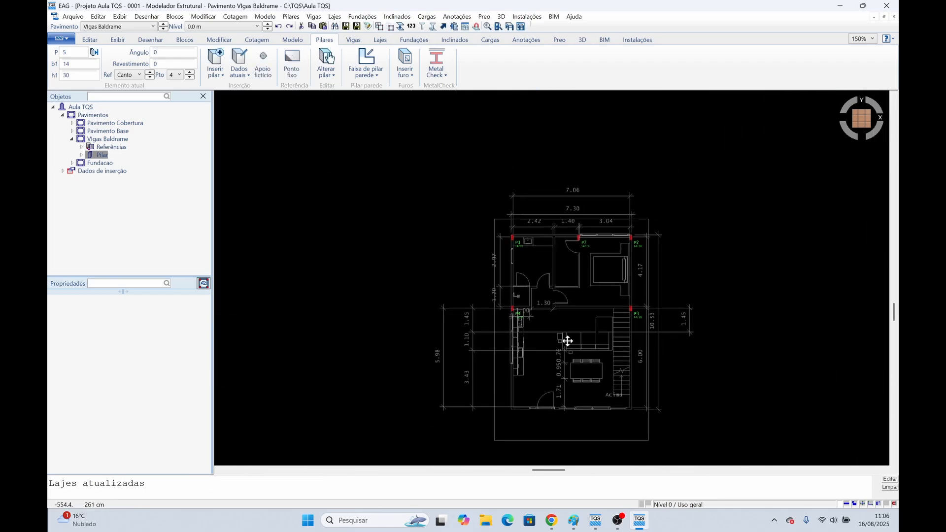
Draw a vertical auxiliary line from column P7's lower-right corner down past the wall between the bedroom and living room
scroll(461, 313, "up", 1)
scroll(466, 313, "up", 2)
middle_click_drag(466, 314, 485, 363)
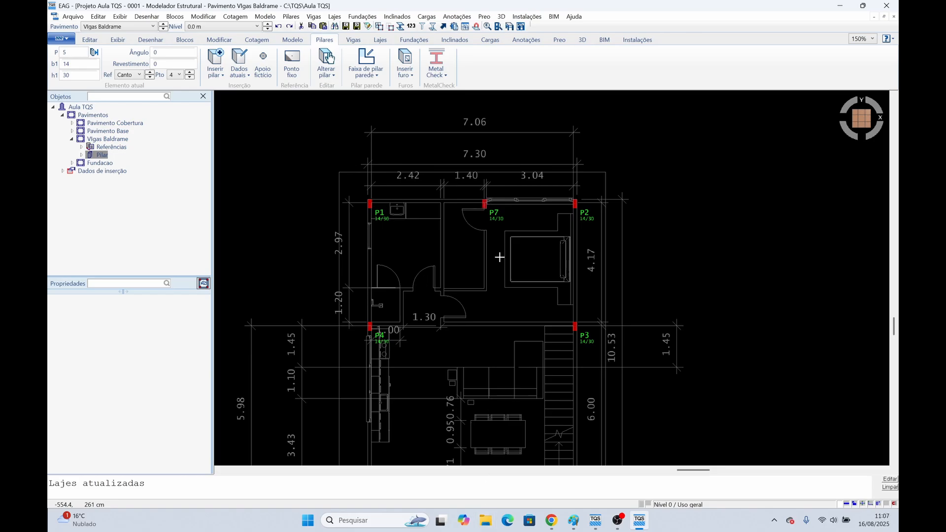
key("d")
scroll(495, 245, "up", 7)
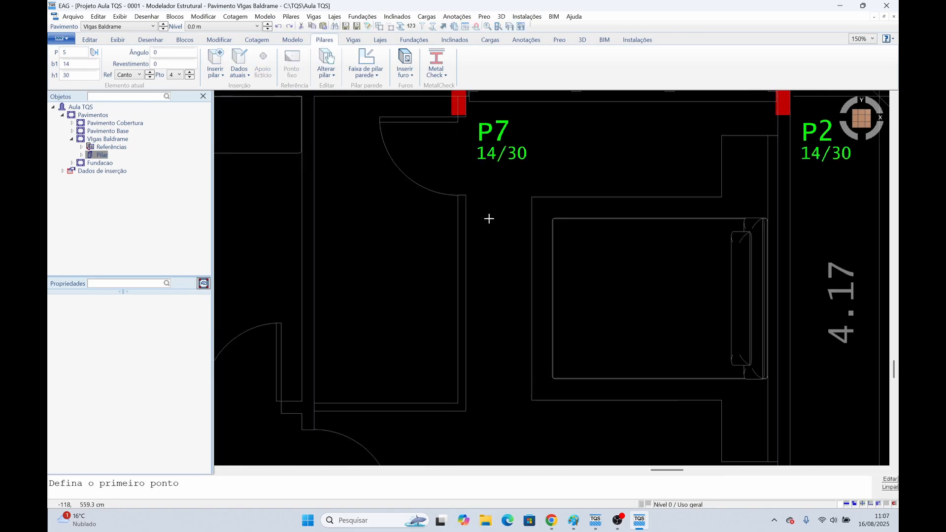
left_click(463, 105)
scroll(505, 333, "down", 5)
scroll(486, 235, "up", 1)
left_click(476, 264)
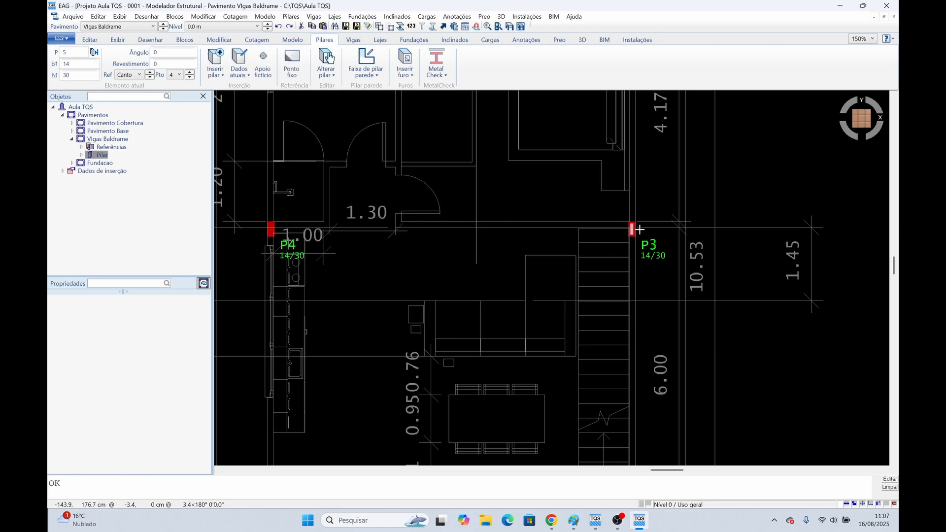
middle_click_drag(459, 236, 475, 347)
scroll(475, 348, "down", 3)
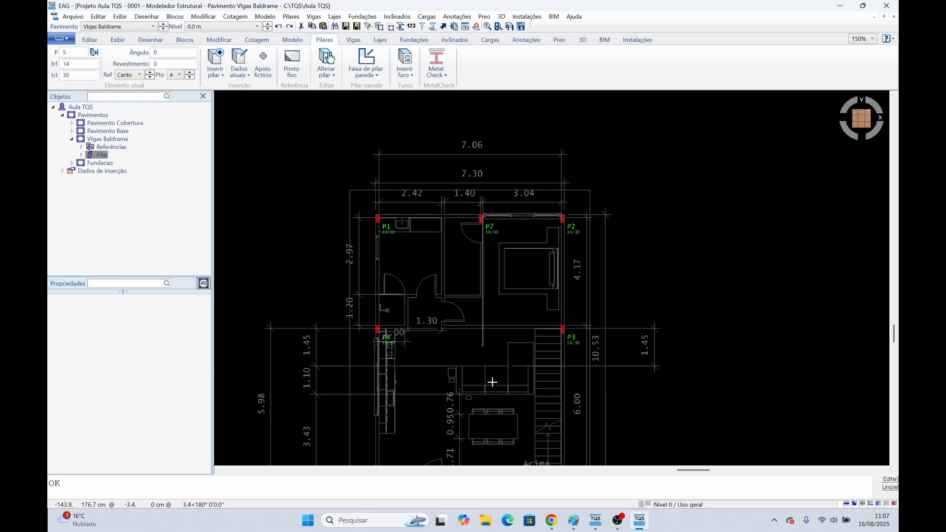
Insert a 14/30 column with its upper-right corner where the vertical auxiliary line crosses the upper edge of the bedroom's lower wall
scroll(494, 398, "up", 4)
left_click(215, 58)
scroll(435, 270, "up", 4)
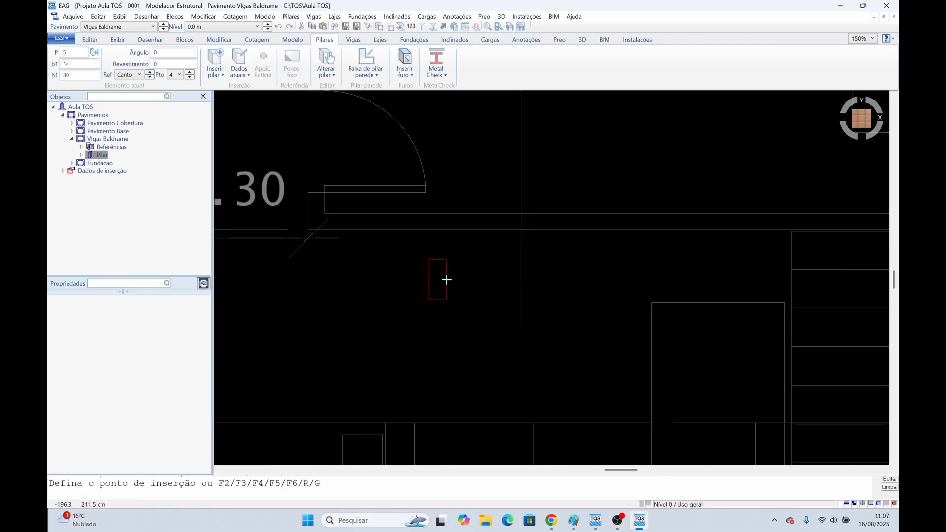
left_click(523, 211)
scroll(614, 298, "down", 4)
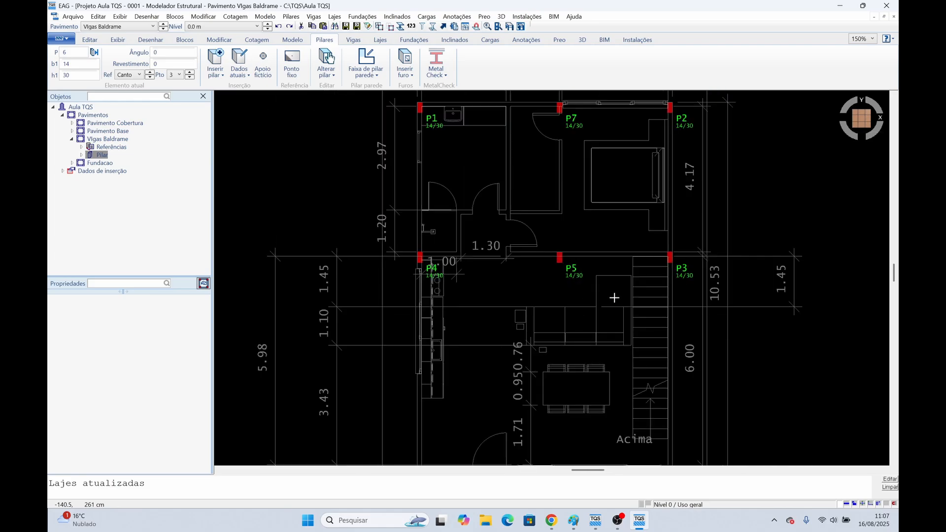
Insert a 14/30 column just below the kitchen counter, with corner 1 on the outer wall's outer face
middle_click_drag(549, 304, 524, 187)
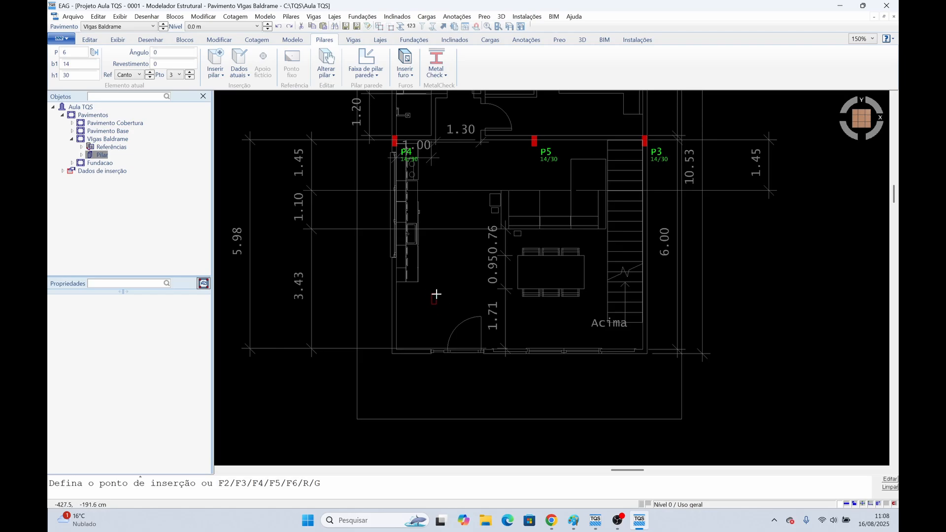
scroll(434, 293, "up", 2)
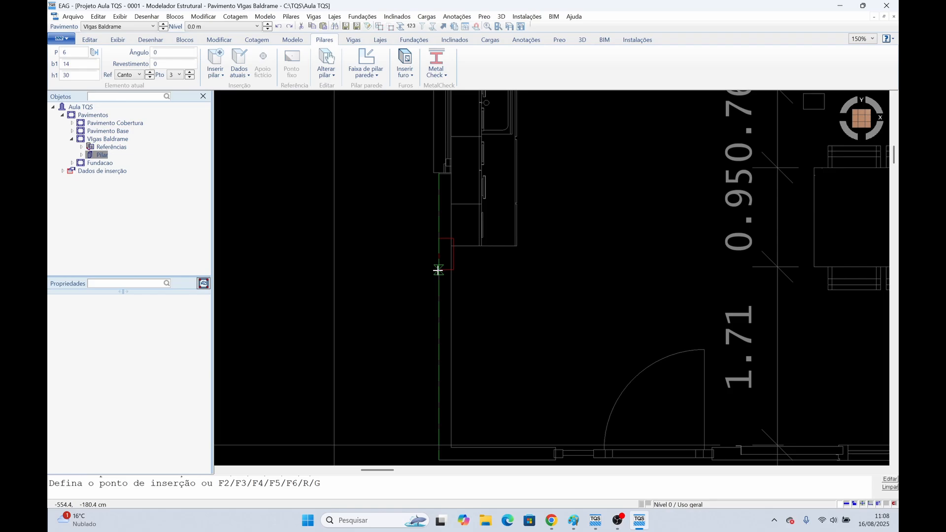
left_click(438, 277)
scroll(514, 352, "down", 3)
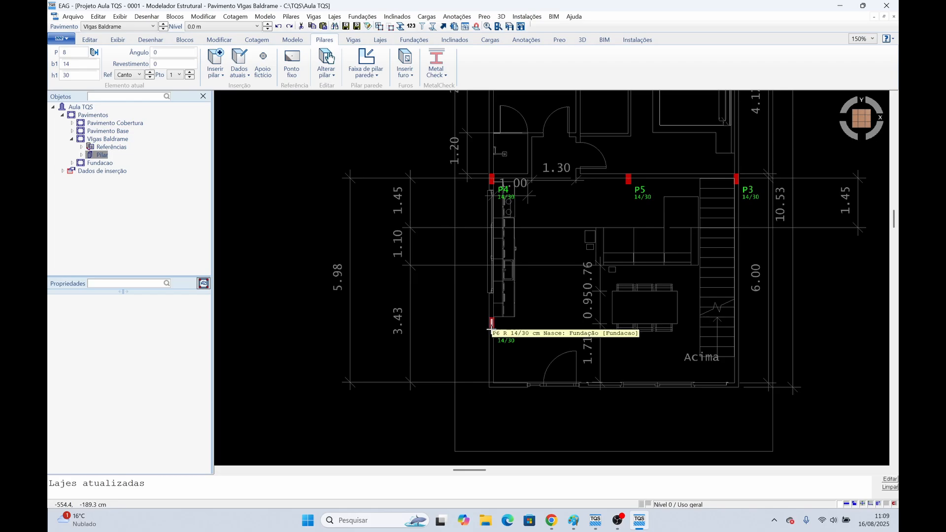
Draw a horizontal auxiliary line from the bottom edge of column P6 across the plan and past the stair-side outer wall
left_click(292, 61)
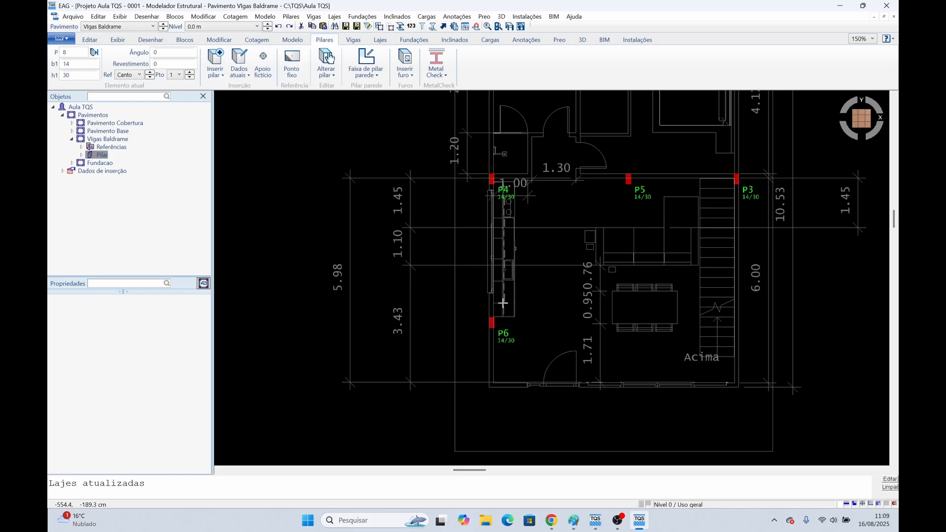
scroll(528, 328, "up", 3)
scroll(454, 330, "up", 2)
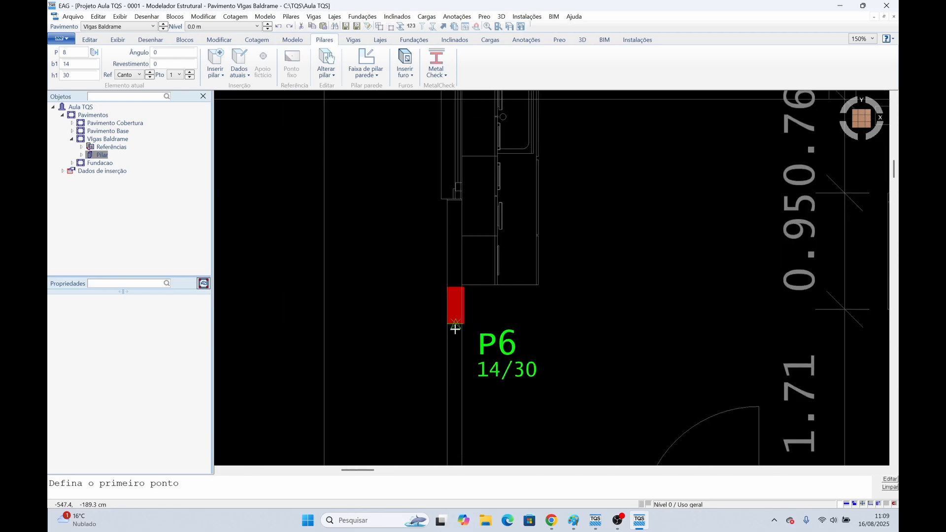
left_click(456, 327)
scroll(456, 328, "down", 5)
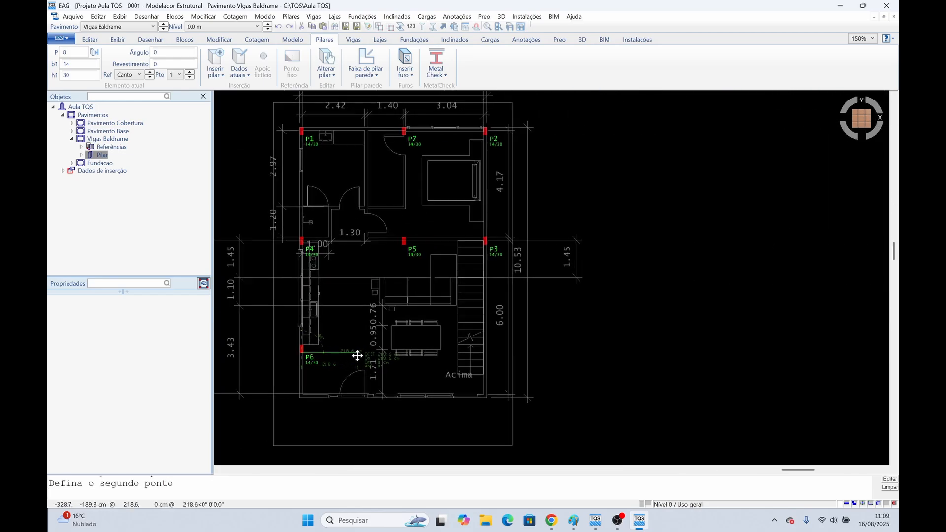
left_click(584, 367)
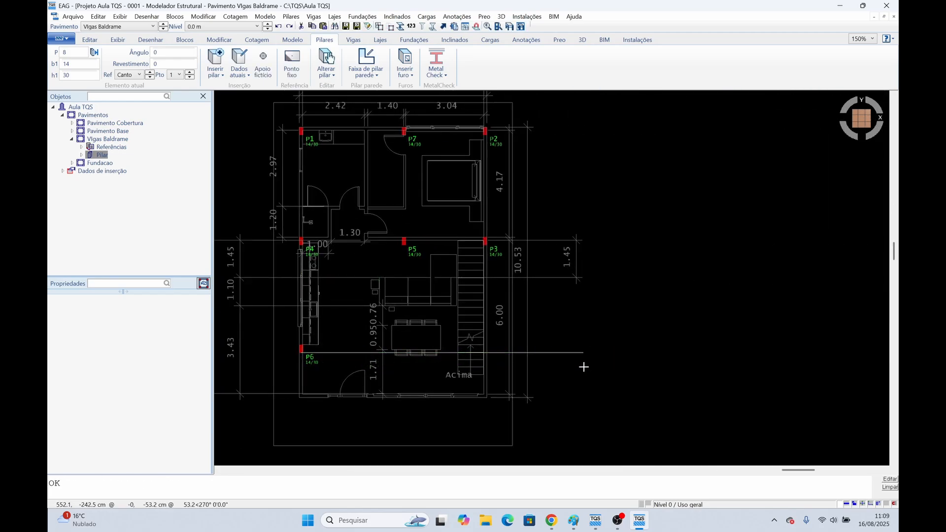
Insert a 14/30 column beside the stairs, with corner 2 where the auxiliary line meets the outer wall's outer face
left_click(216, 64)
scroll(488, 352, "up", 4)
scroll(531, 383, "down", 2)
scroll(523, 391, "up", 1)
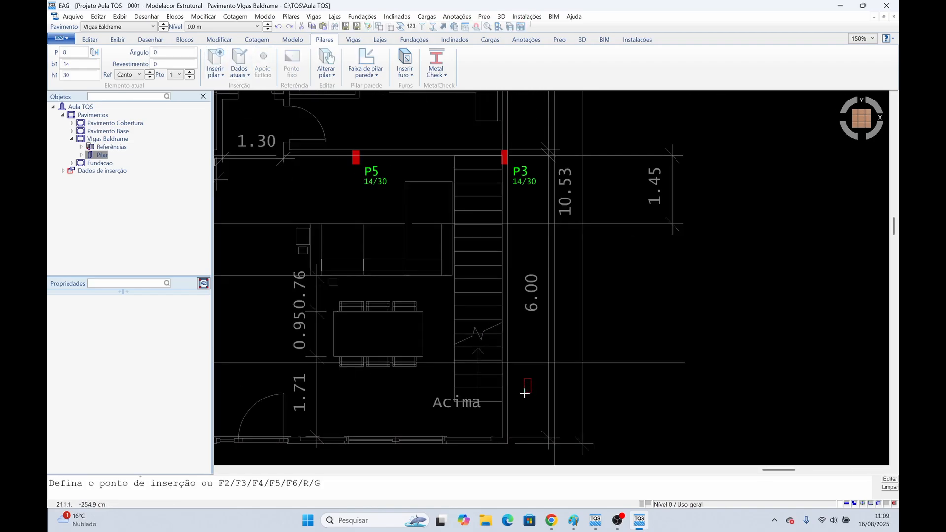
scroll(523, 392, "down", 3)
scroll(512, 376, "up", 3)
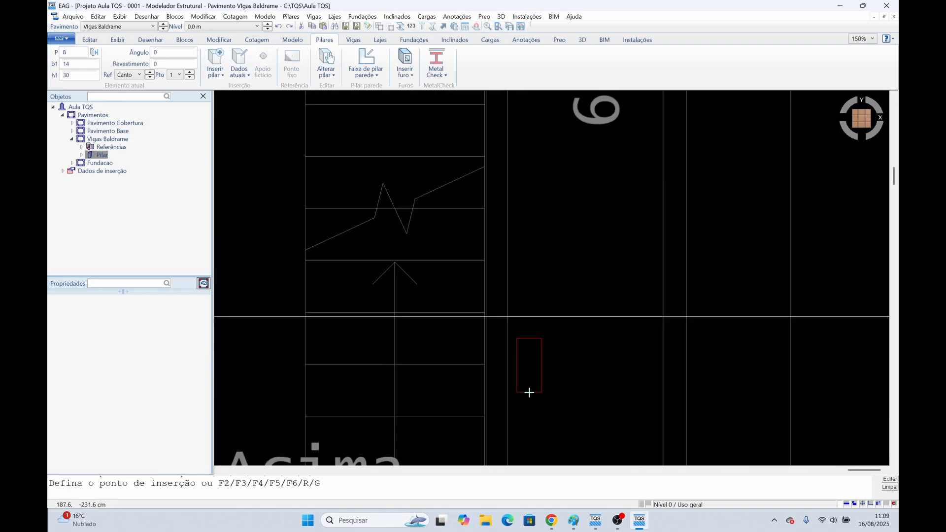
scroll(524, 391, "down", 1)
scroll(544, 389, "down", 1)
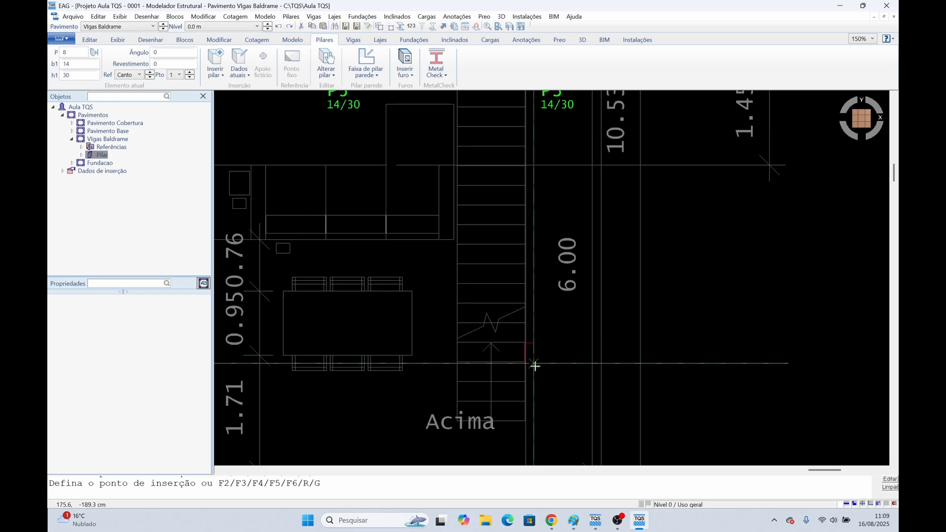
left_click(535, 367)
scroll(552, 419, "down", 3)
scroll(558, 327, "up", 3)
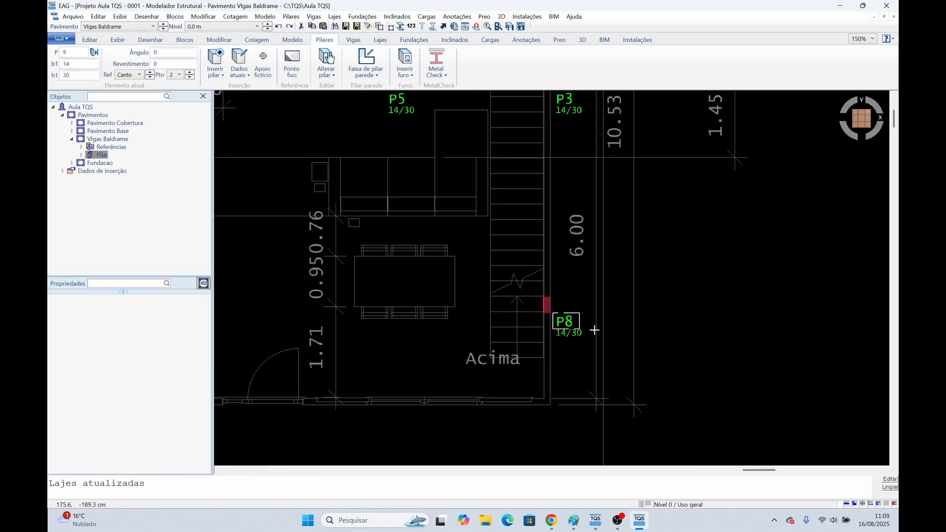
scroll(546, 308, "up", 3)
scroll(542, 316, "down", 5)
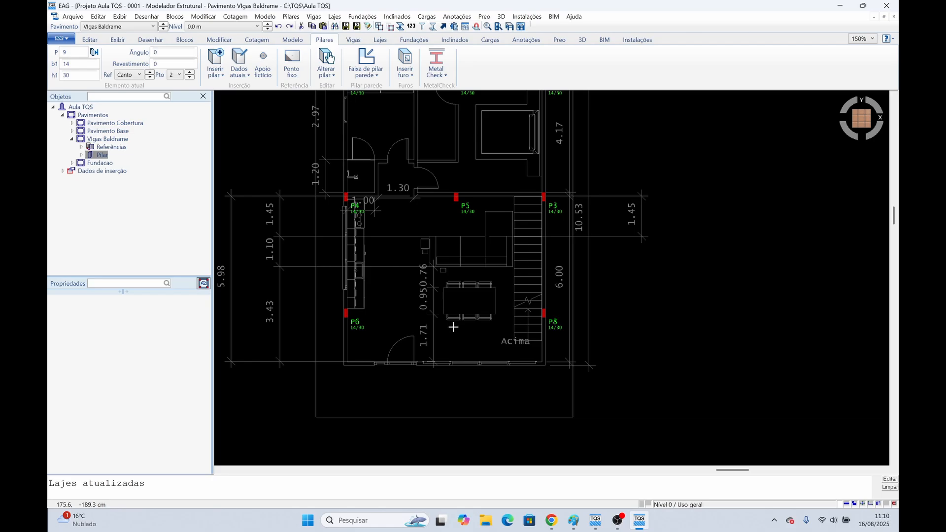
Draw a vertical auxiliary line from column P5's right edge down through the dining area and past the front wall
middle_click_drag(457, 155, 473, 250)
middle_click_drag(480, 456, 504, 309)
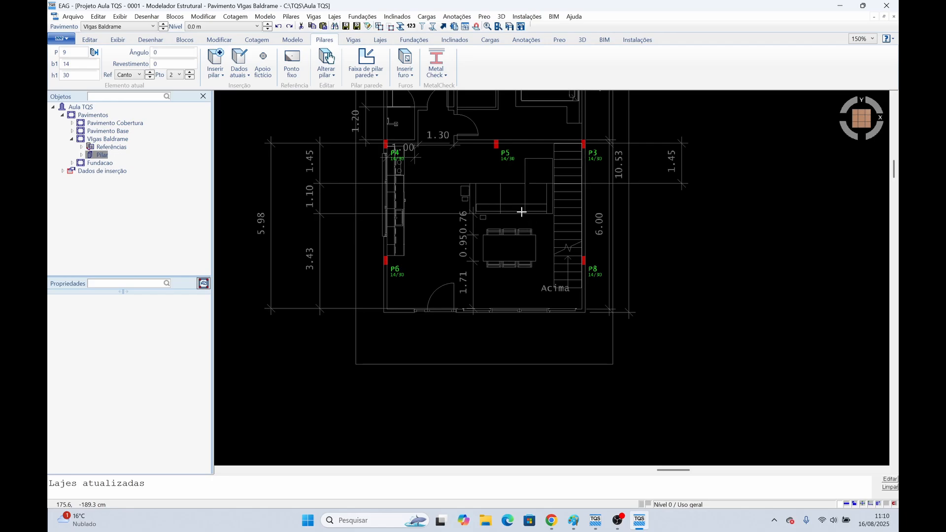
key("d")
scroll(509, 166, "up", 6)
left_click(479, 103)
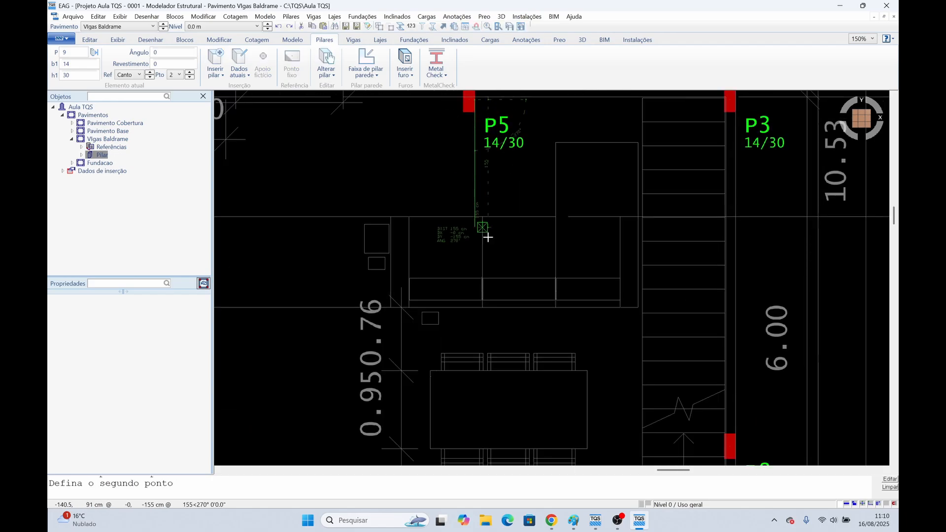
scroll(488, 238, "down", 5)
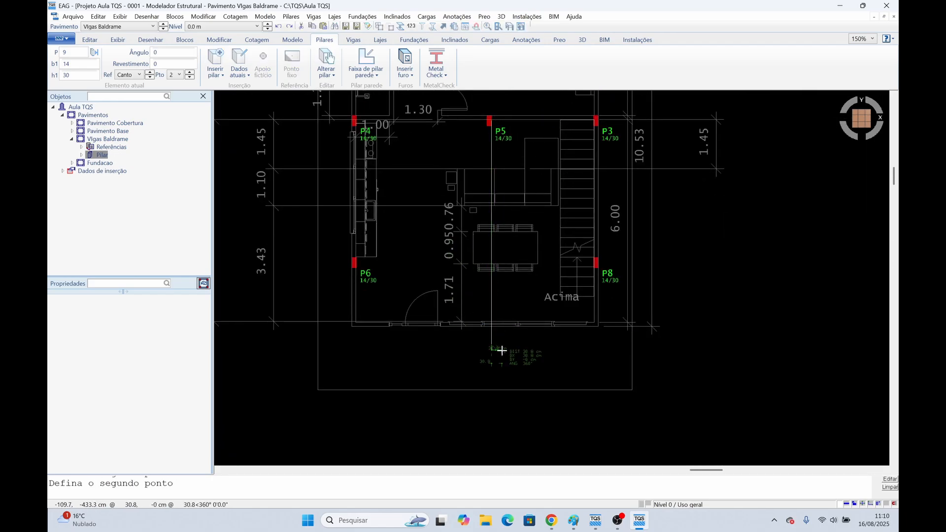
left_click(502, 351)
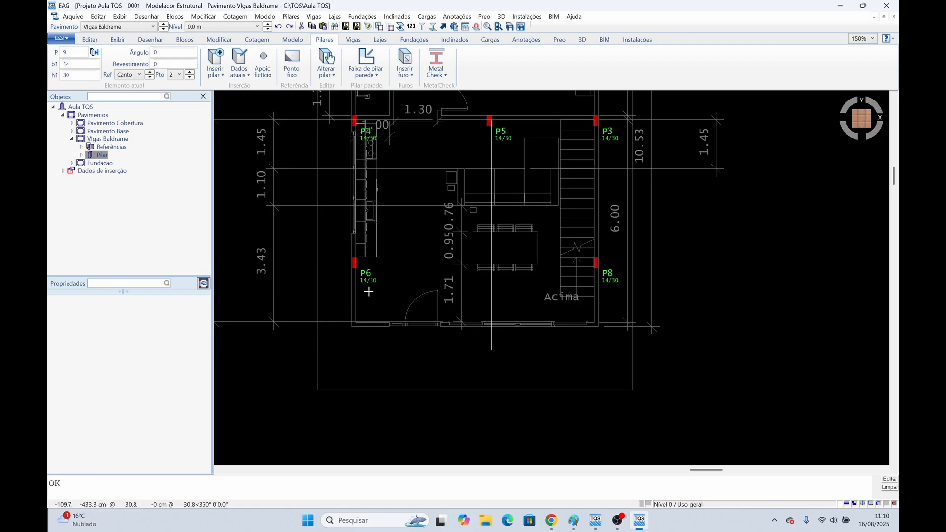
Draw a horizontal auxiliary line from column P6's bottom edge through the dining area and past column P8
scroll(368, 290, "up", 5)
key("d")
left_click(321, 223)
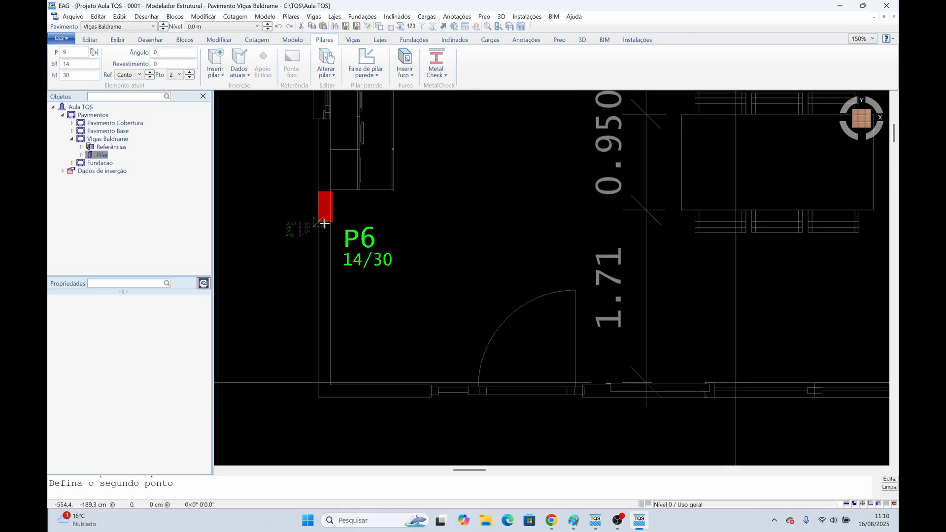
scroll(322, 224, "down", 5)
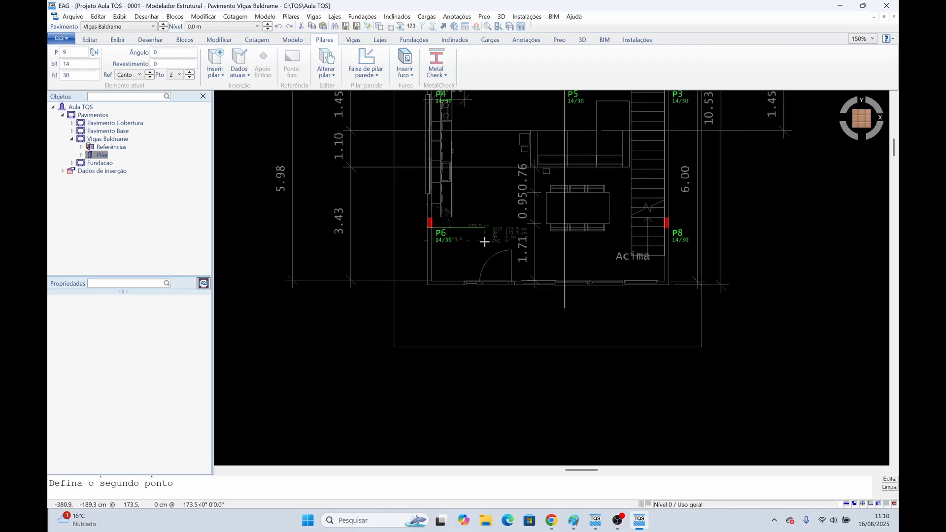
left_click(744, 228)
key("Escape")
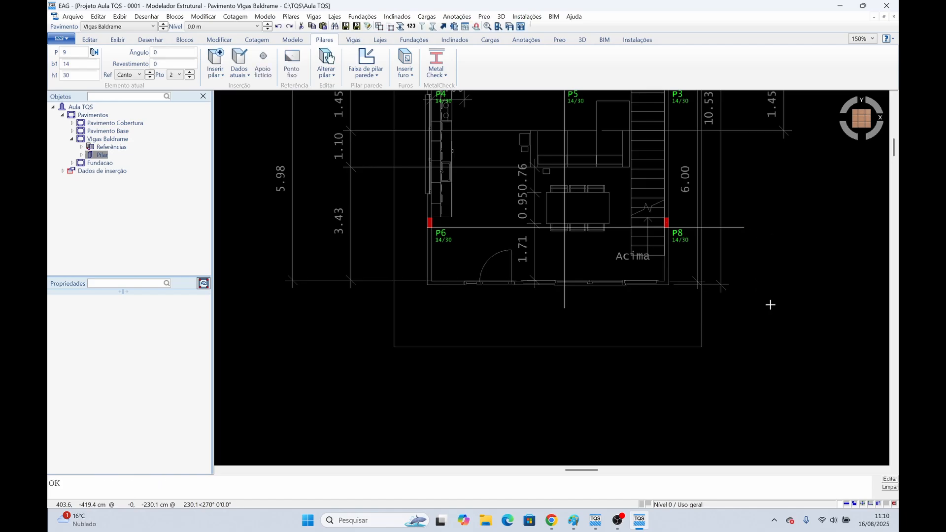
Insert a 14/30 column in the dining area with corner 2 at the intersection of the two auxiliary lines
middle_click_drag(708, 297, 719, 326)
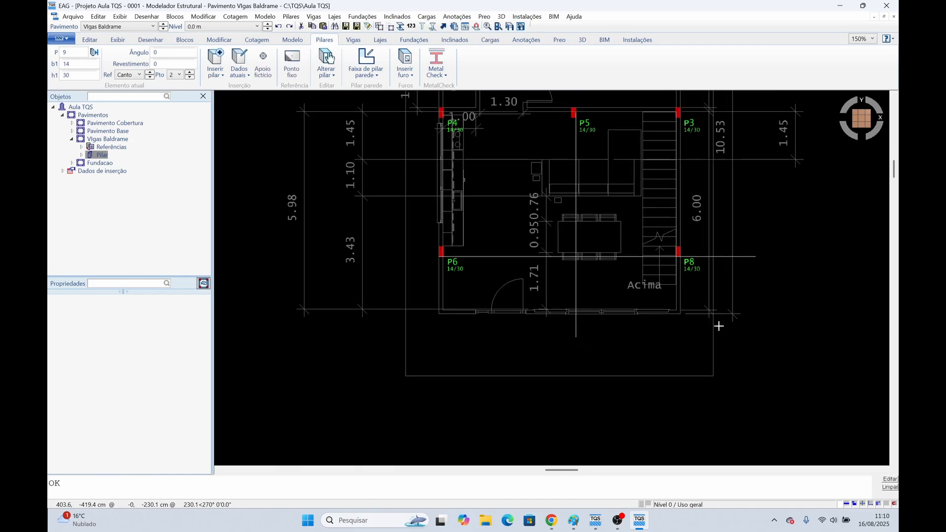
scroll(575, 259, "up", 3)
scroll(574, 259, "down", 3)
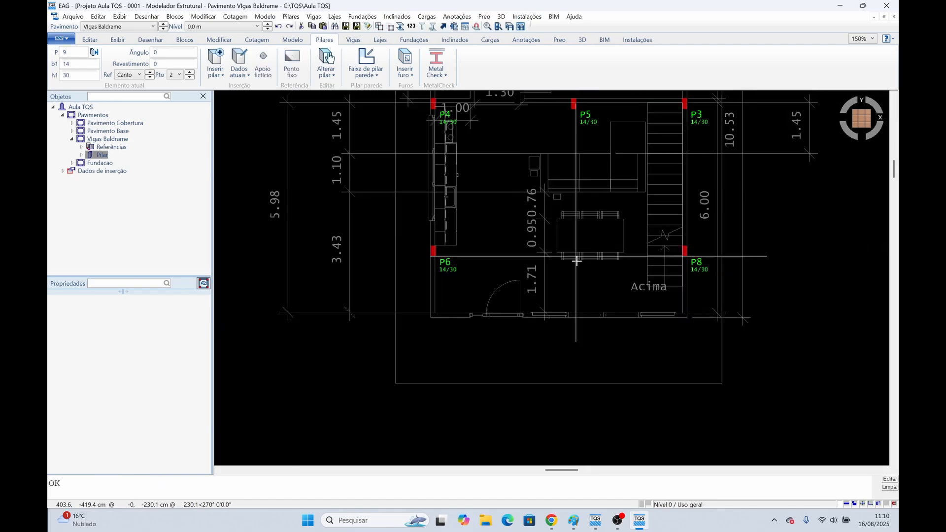
left_click(216, 62)
scroll(599, 276, "up", 4)
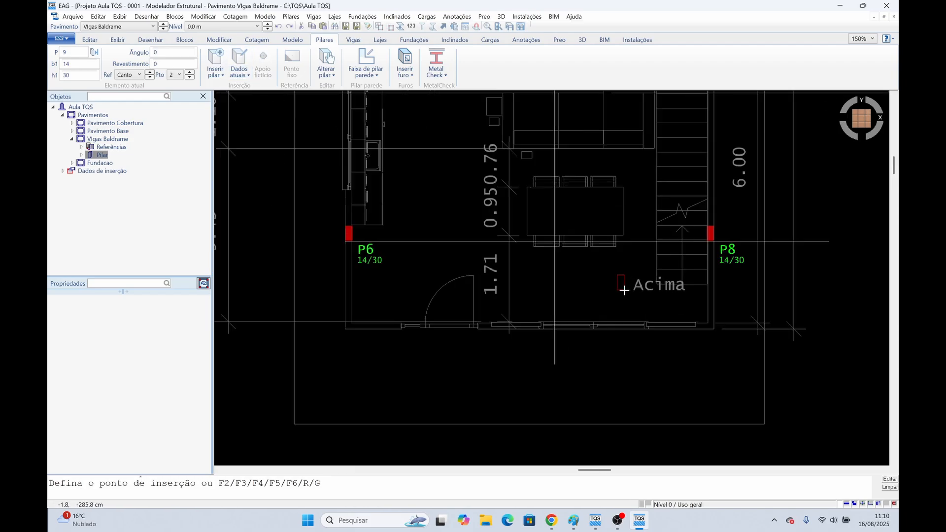
scroll(504, 209, "up", 5)
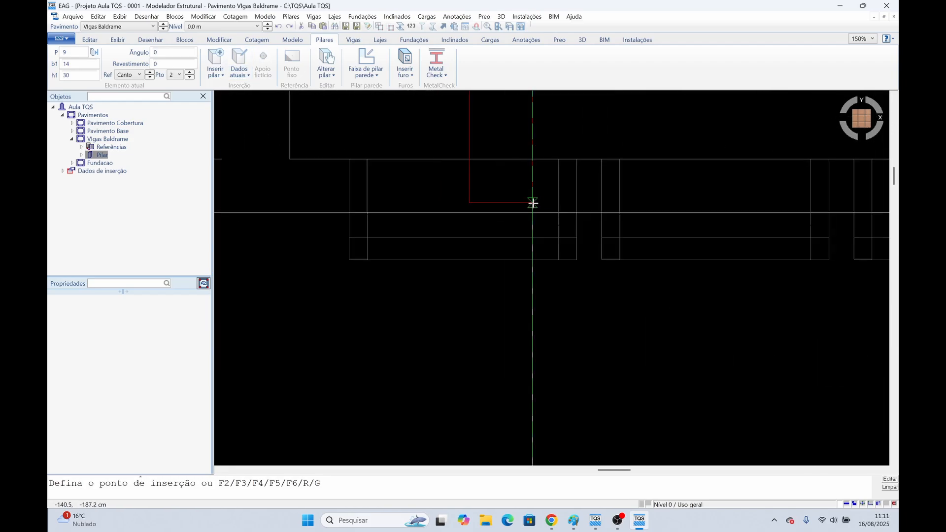
left_click(536, 212)
scroll(560, 253, "down", 8)
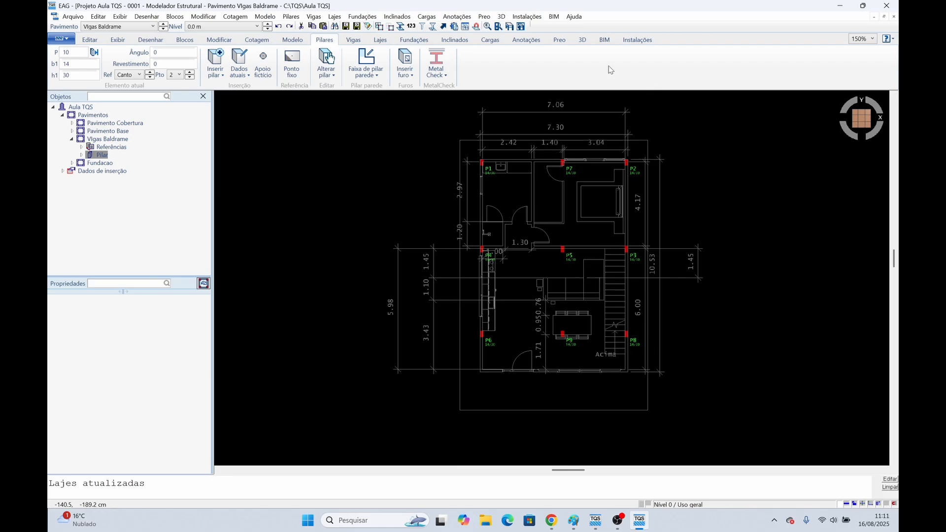
Generate the building's 3D model with Fundacao as the initial plan and Pavimento Cobertura as the final plan
left_click(584, 41)
left_click(498, 14)
left_click(590, 3)
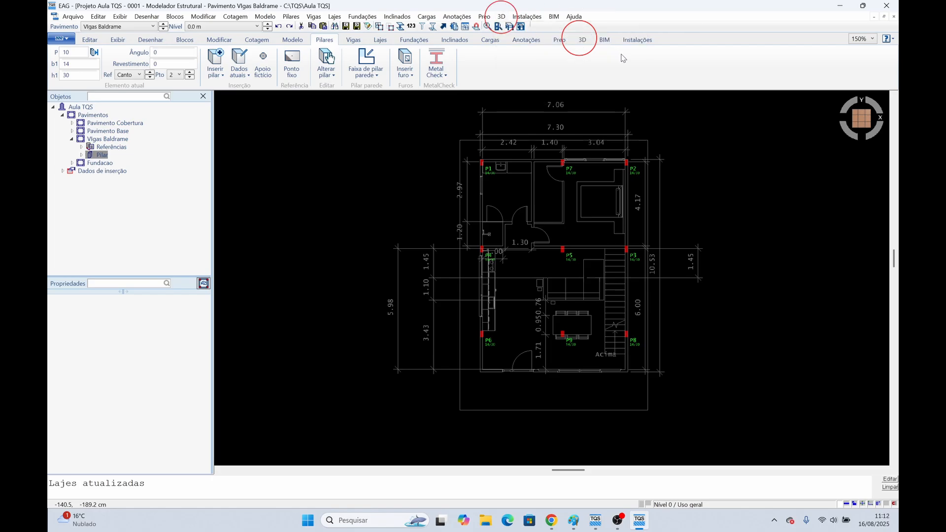
left_click(584, 40)
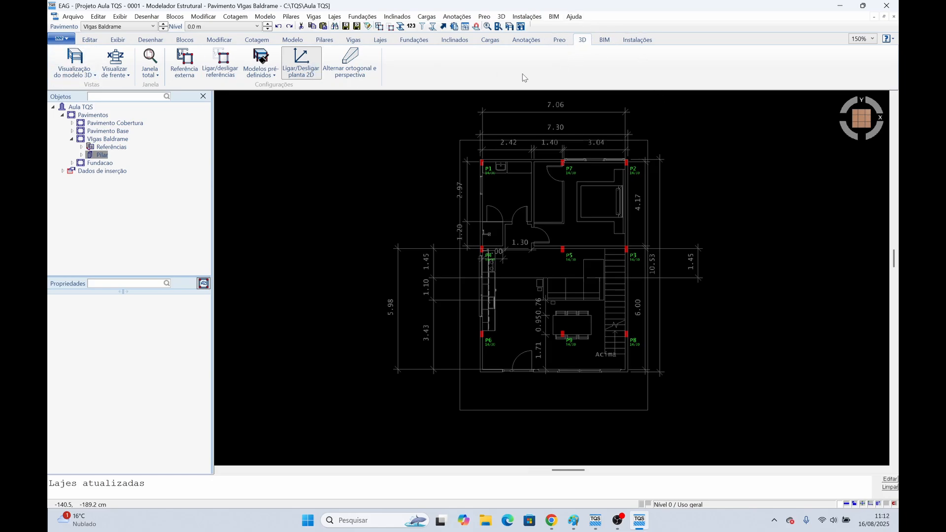
left_click(75, 58)
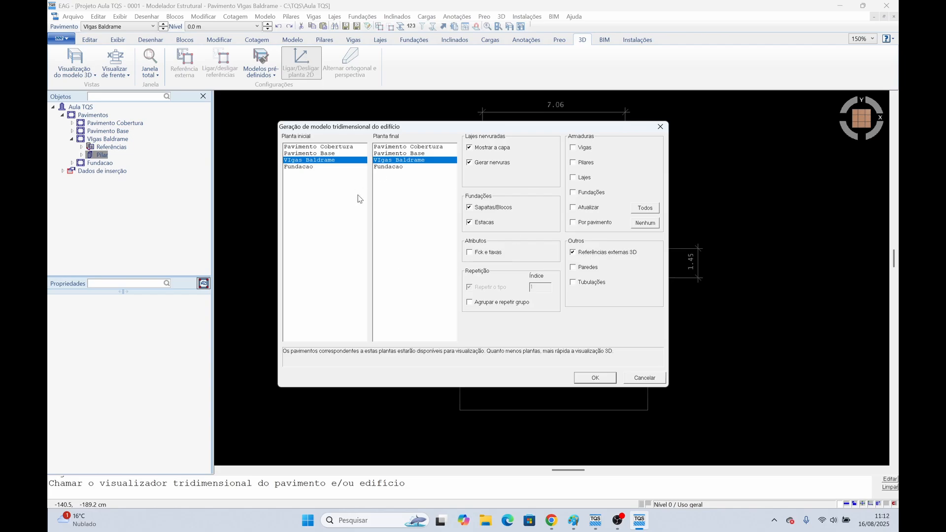
left_click(301, 169)
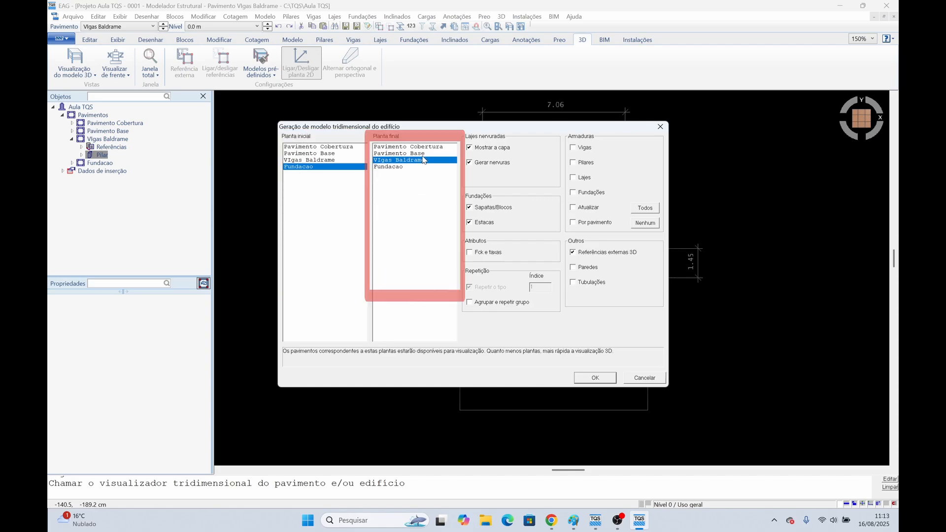
left_click(409, 148)
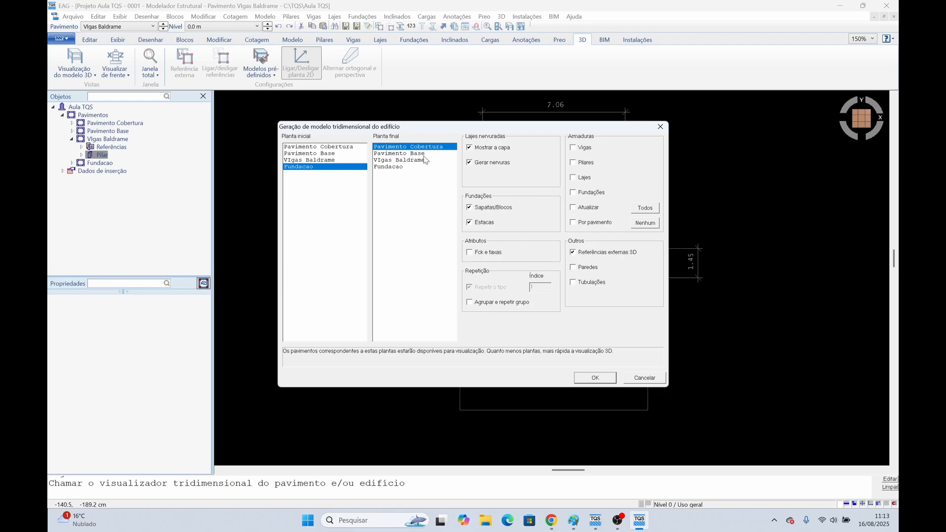
left_click(596, 378)
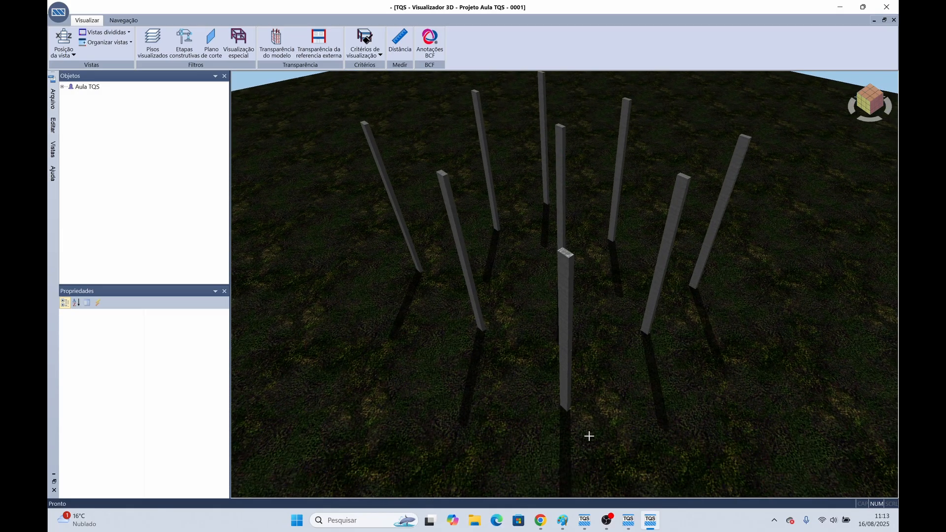
Examine the columns in the 3D model from a lower angle and close the 3D viewer
left_click_drag(589, 445, 626, 327)
scroll(632, 327, "down", 3)
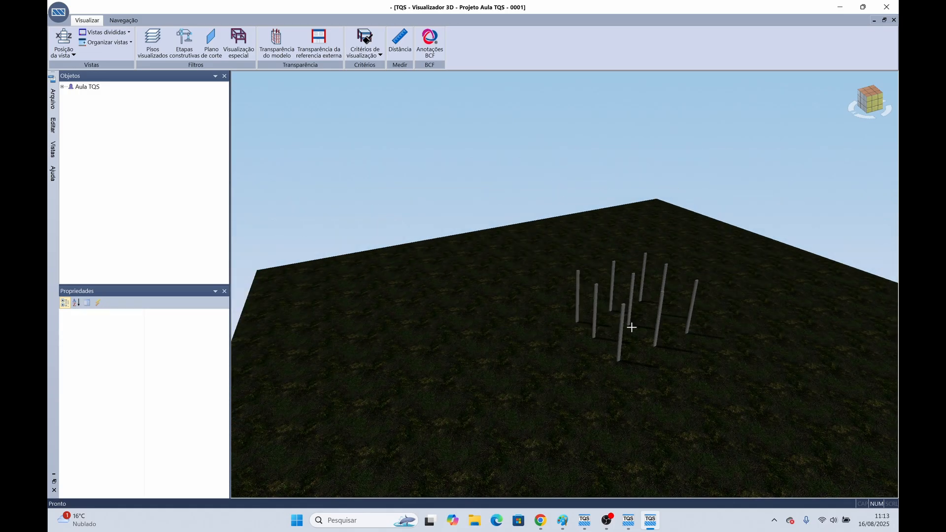
scroll(631, 327, "down", 1)
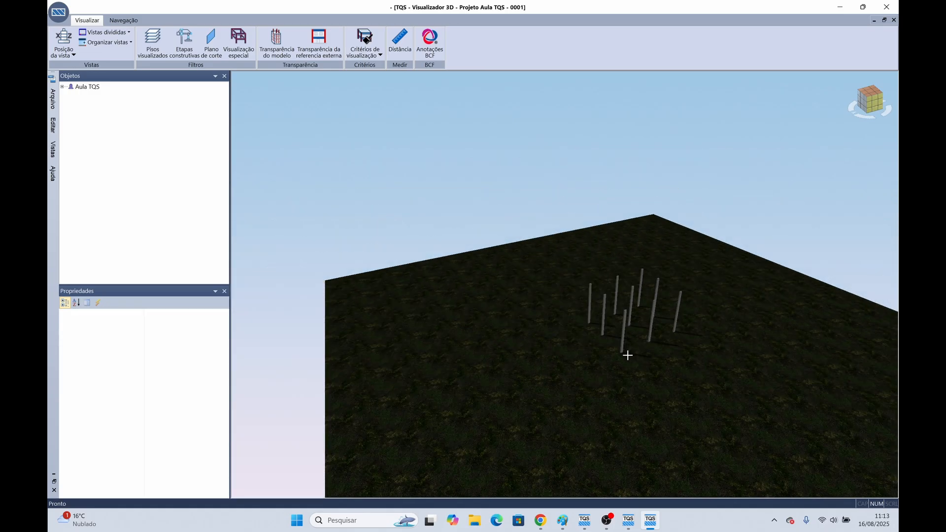
scroll(628, 356, "up", 4)
scroll(627, 355, "down", 2)
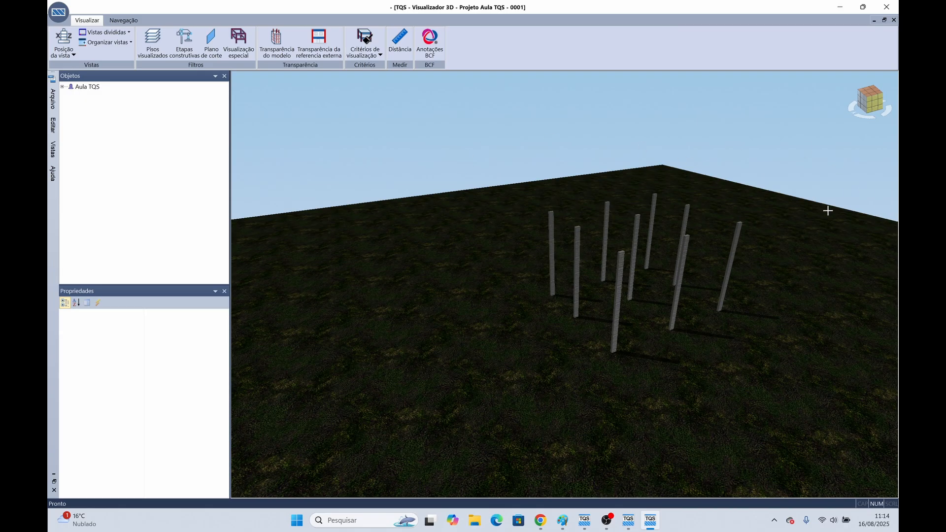
left_click(887, 7)
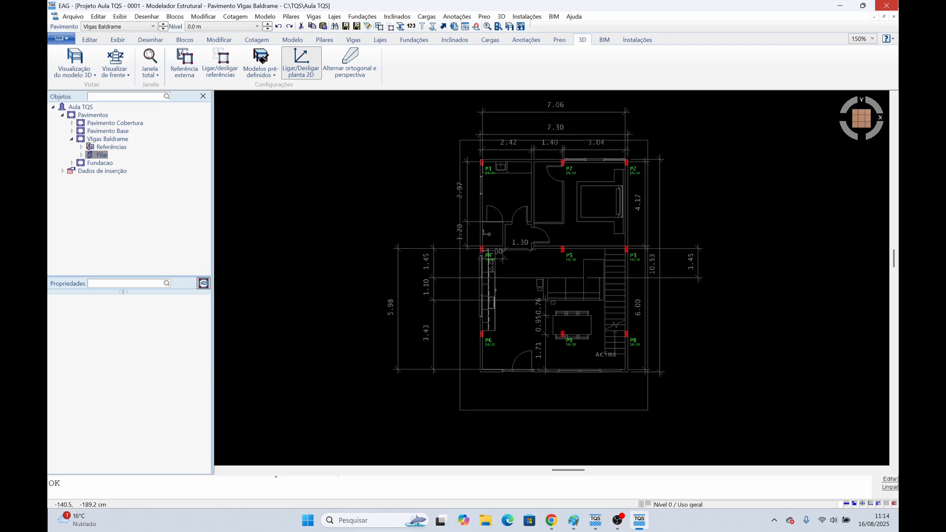
Close the structural modeler saving the Aula TQS building, and reopen the structural model of Pavimento Base
left_click(891, 5)
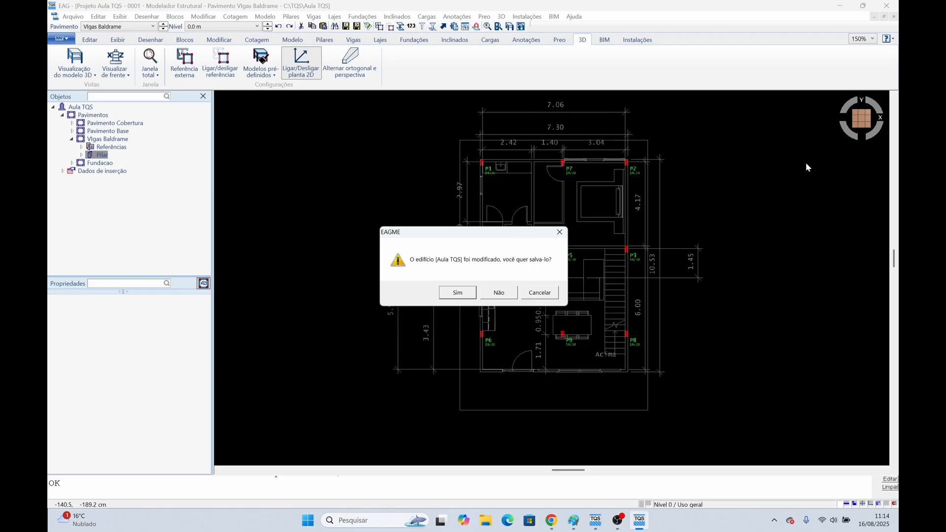
left_click(459, 292)
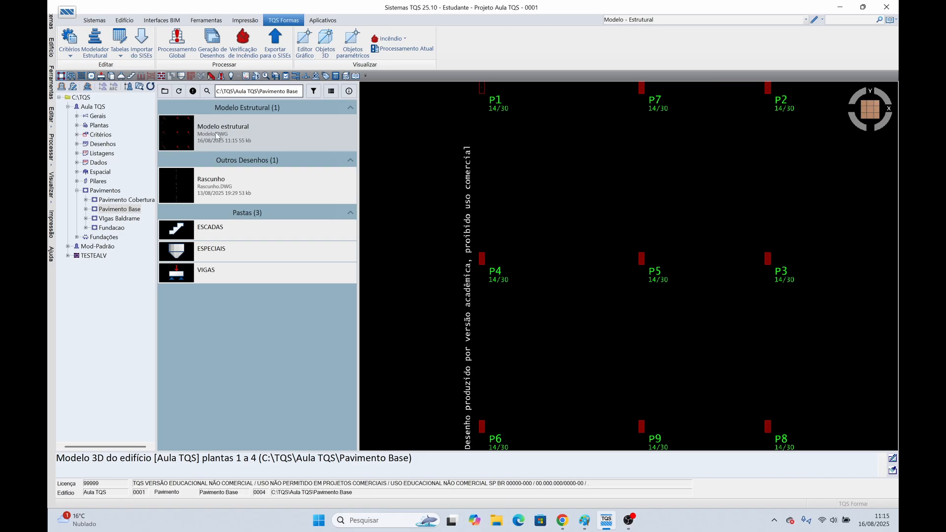
double_click(187, 131)
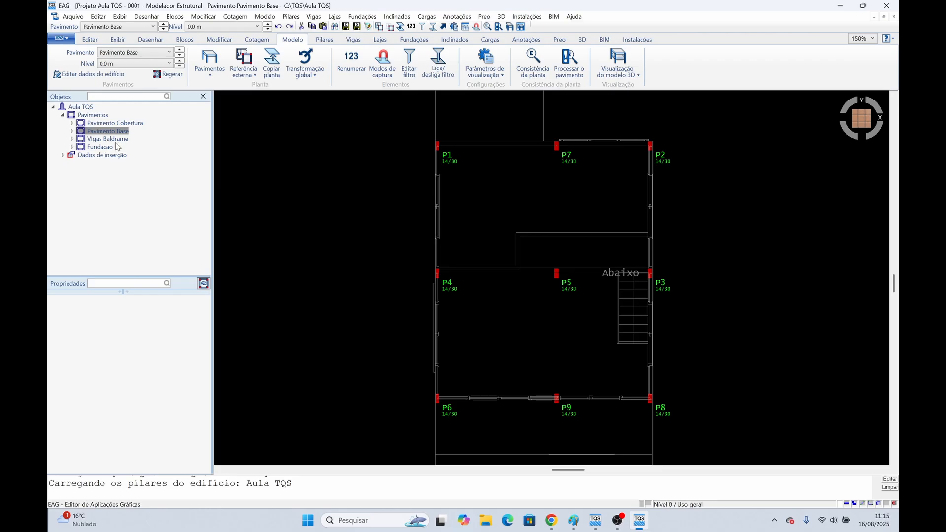
Check the inserted columns on the VIgas Baldrame, Pavimento Cobertura, Pavimento Base and Fundacao floor plans
double_click(108, 140)
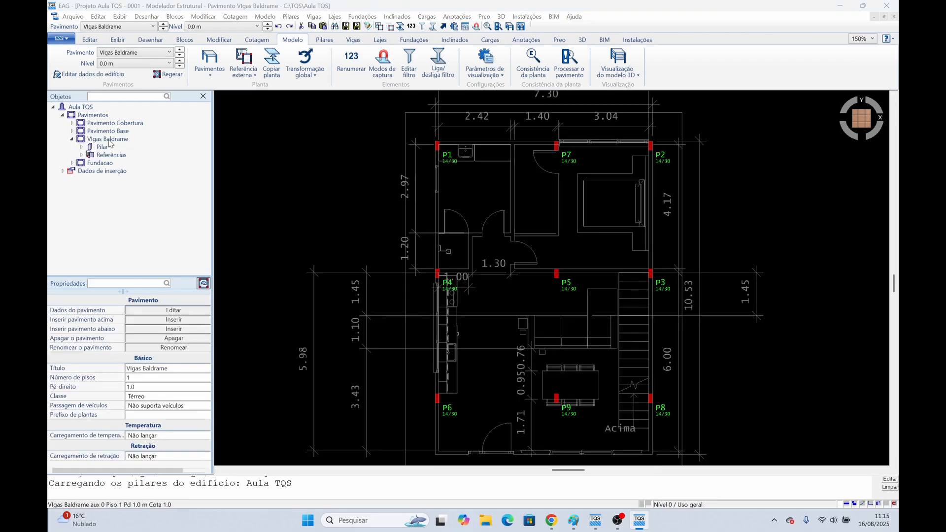
double_click(114, 123)
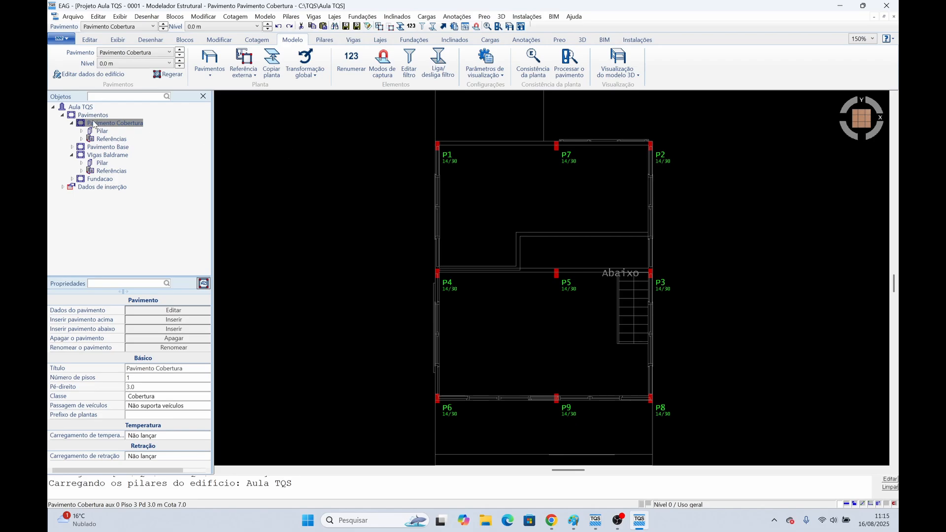
double_click(108, 147)
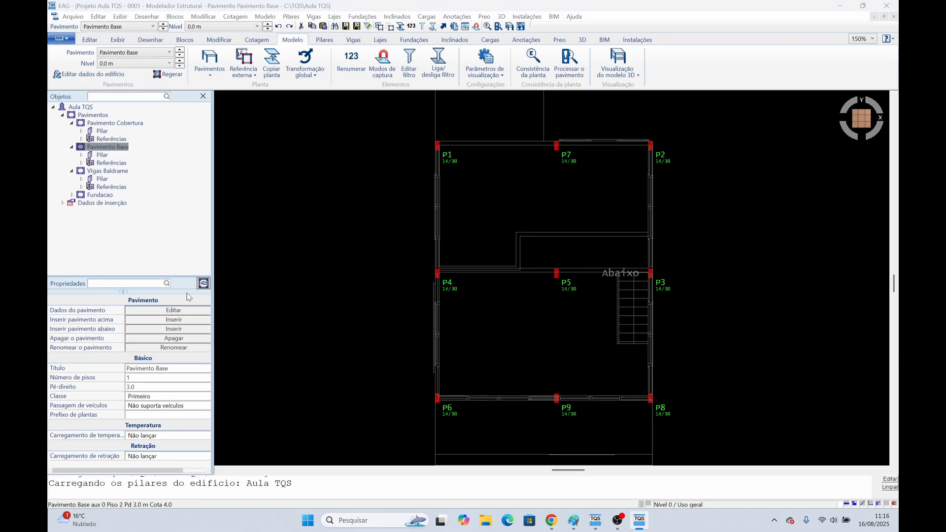
double_click(114, 170)
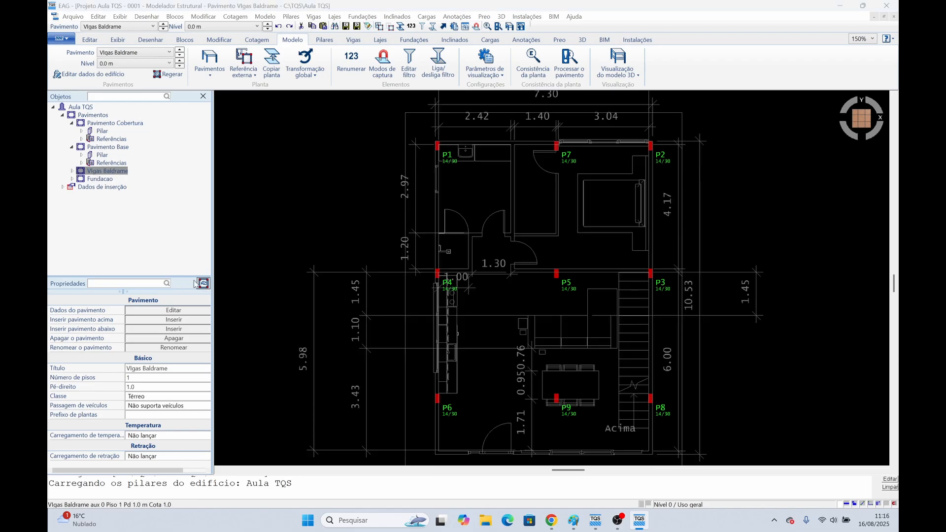
double_click(102, 180)
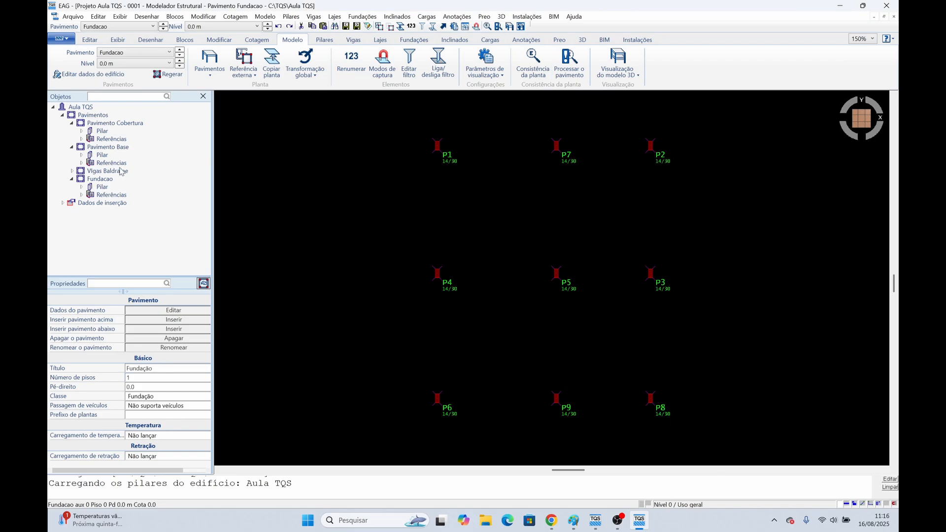
Return to the VIgas Baldrame floor, list its columns in the object tree and select column P6
left_click(72, 123)
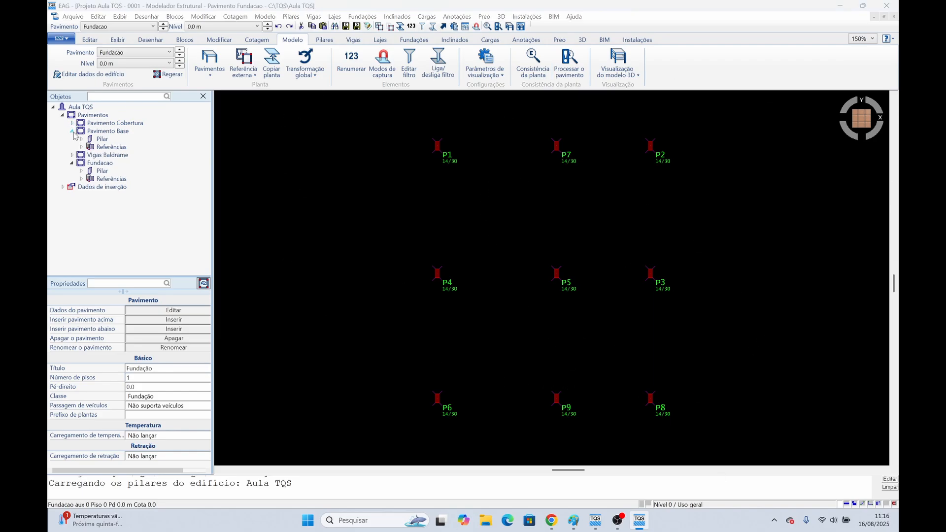
left_click(72, 131)
left_click(72, 147)
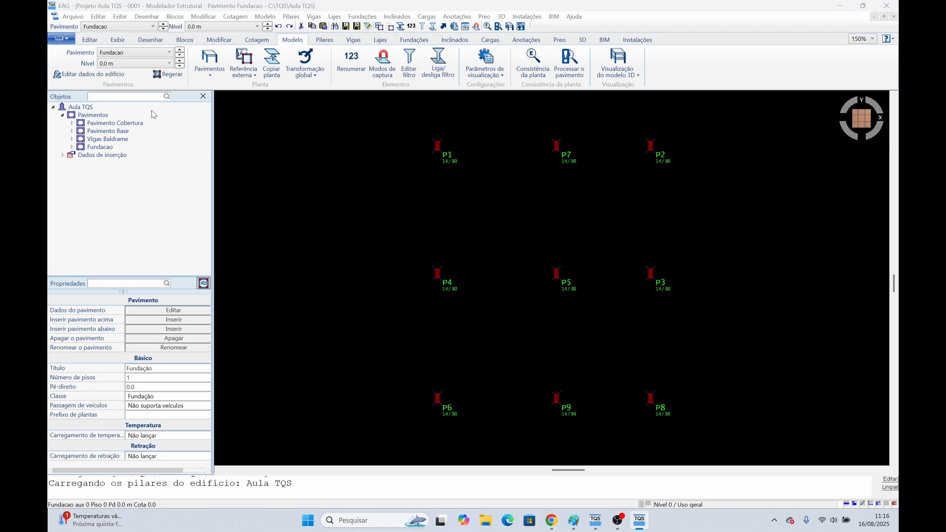
left_click(72, 139)
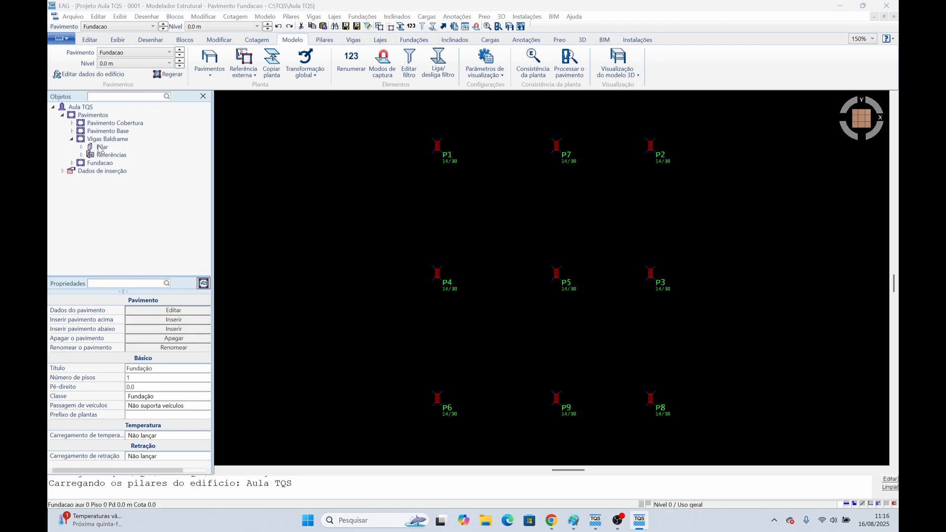
left_click(81, 147)
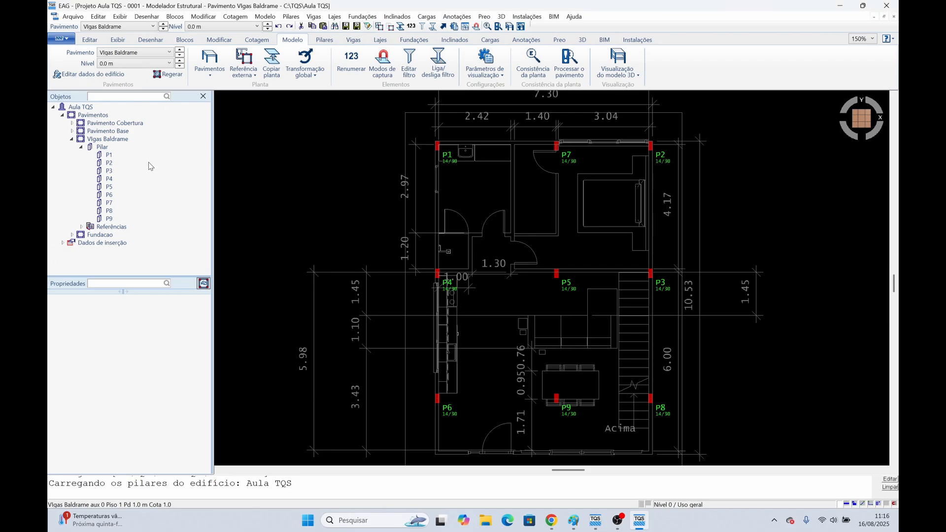
left_click(108, 194)
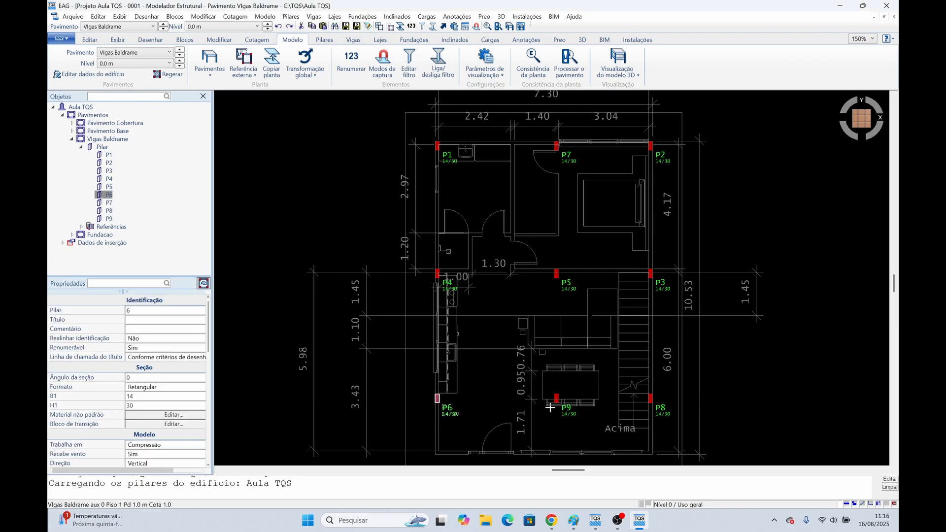
Examine the section data in column P3's properties and close the dialog without changes
right_click(106, 171)
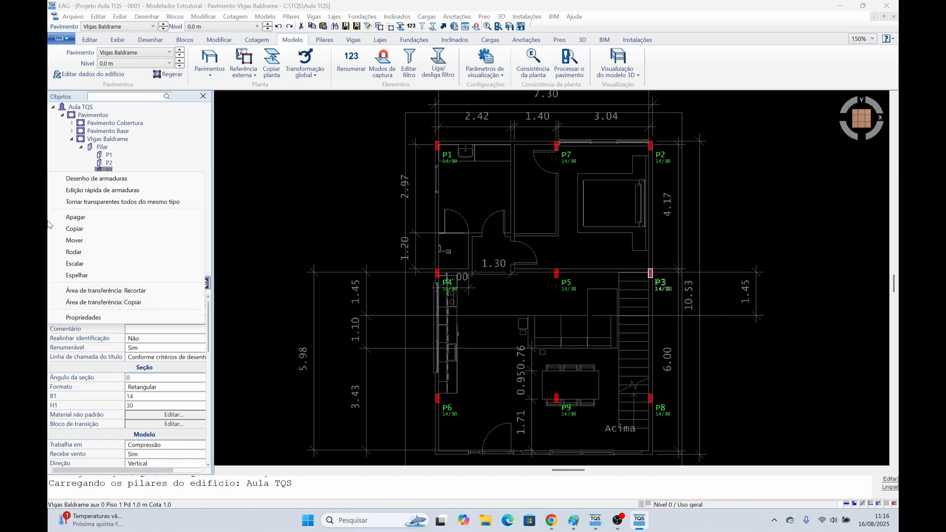
left_click(97, 317)
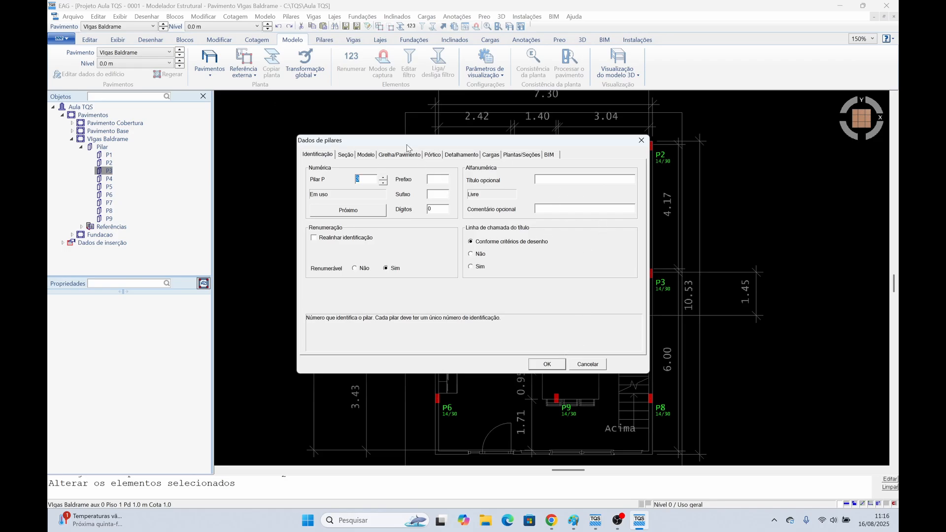
left_click(346, 155)
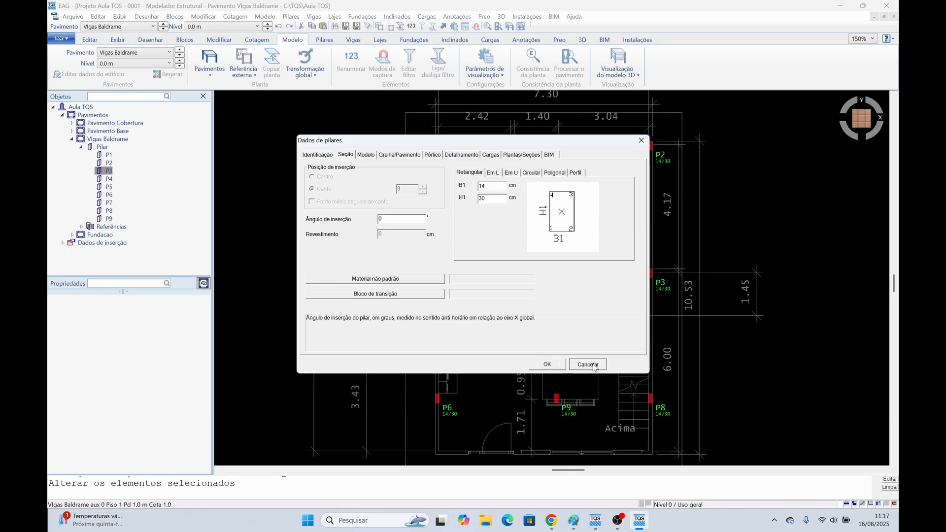
left_click(547, 364)
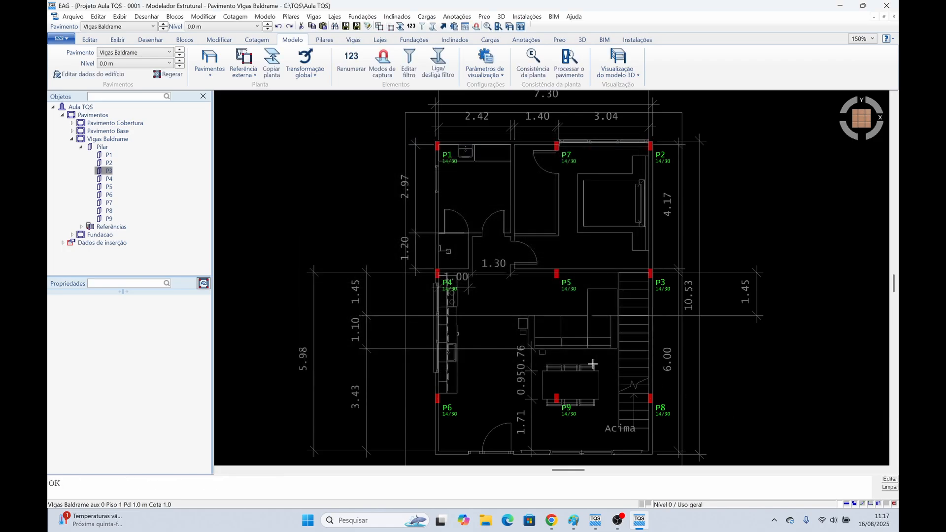